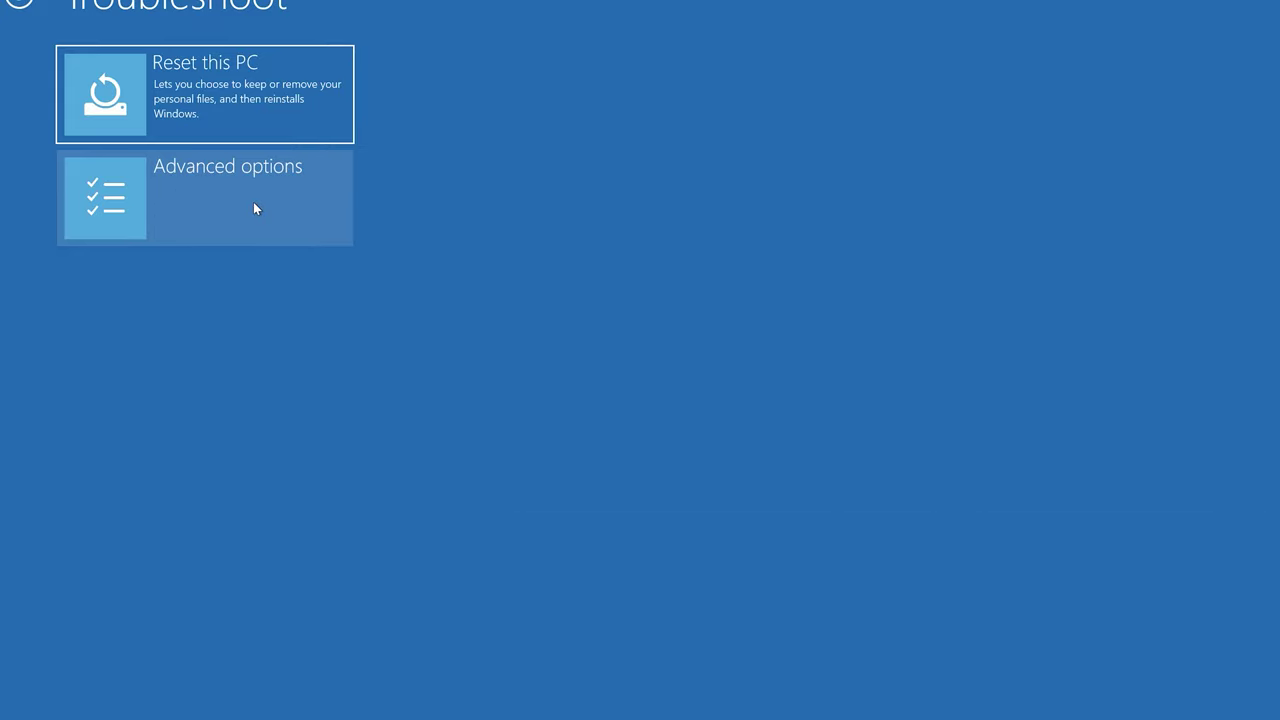
Open Advanced options and launch Startup Repair
{"action": "left_click", "coordinate": [254, 205]}
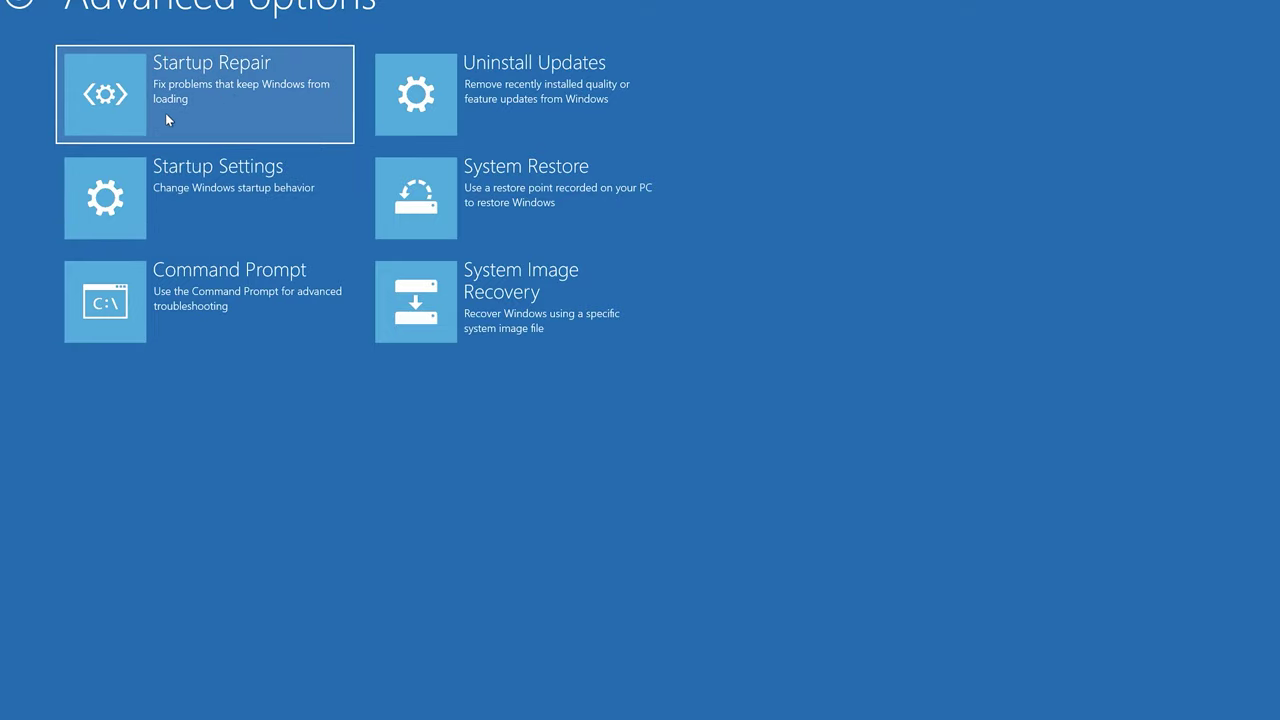
{"action": "left_click", "coordinate": [245, 89]}
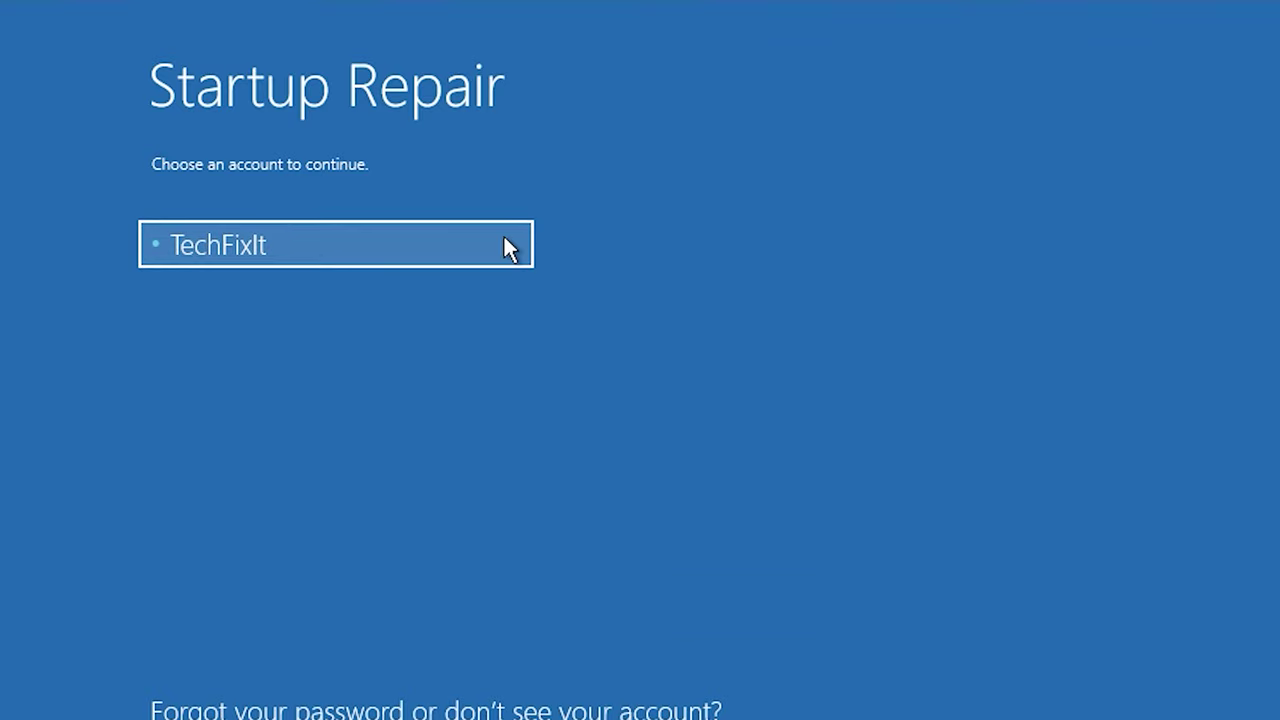
Run Startup Repair under the PC's account, leaving the password blank
{"action": "left_click", "coordinate": [416, 250]}
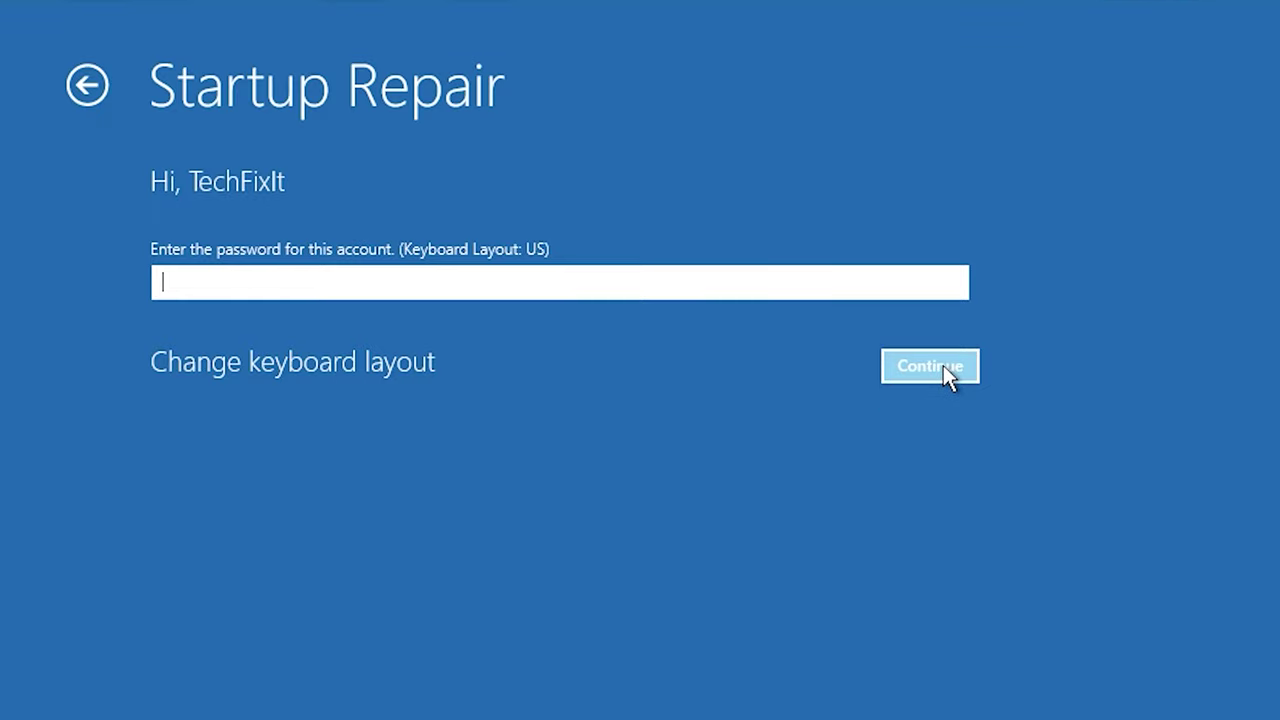
{"action": "left_click", "coordinate": [943, 365]}
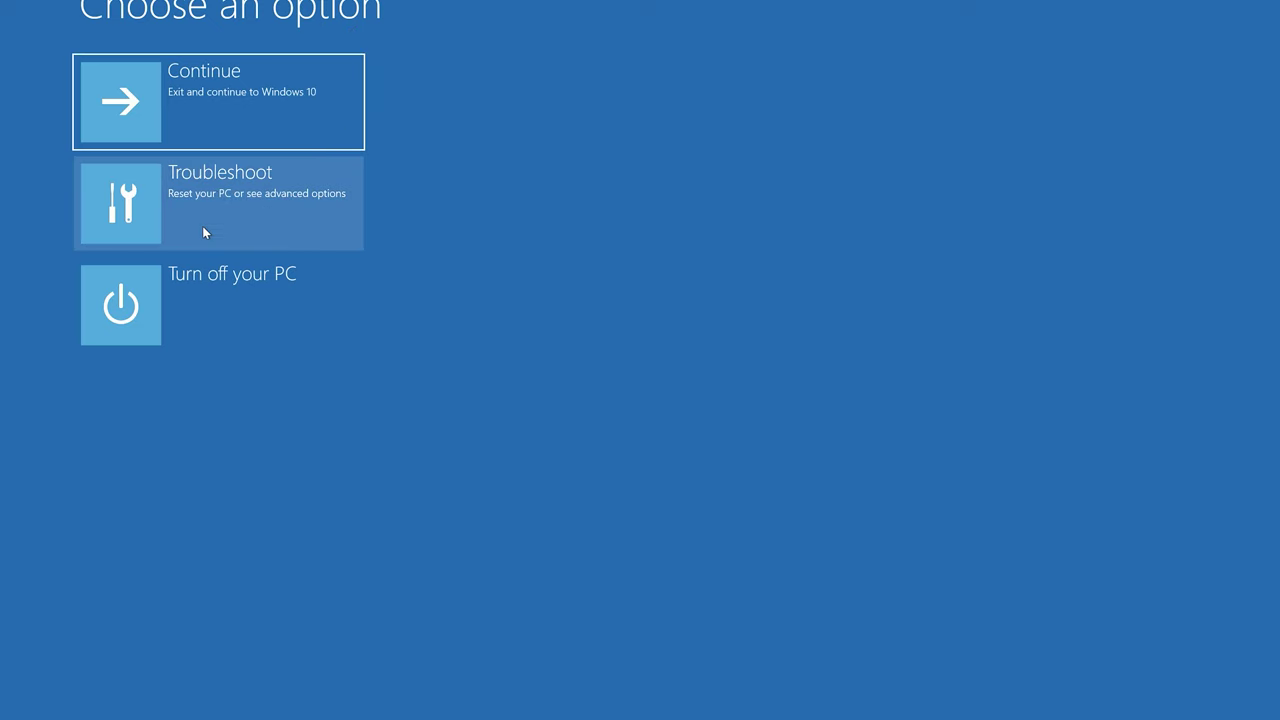
Open Command Prompt through Troubleshoot and Advanced options
{"action": "left_click", "coordinate": [203, 228]}
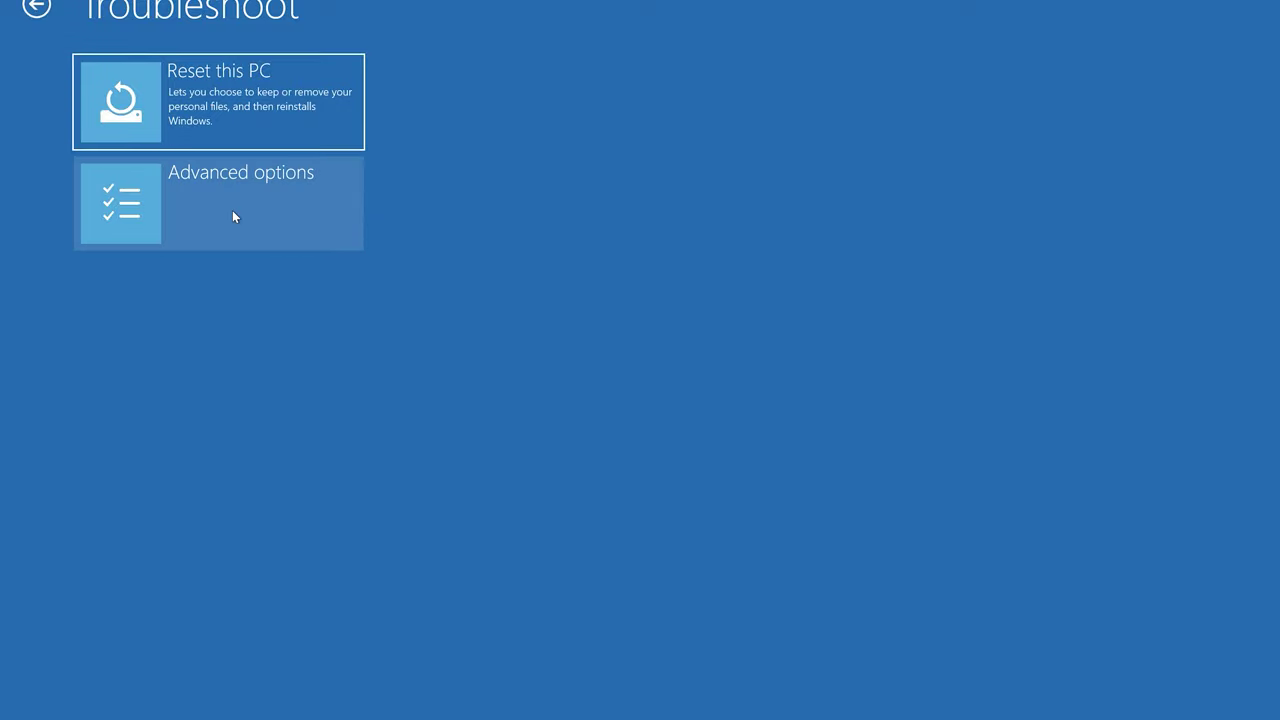
{"action": "left_click", "coordinate": [233, 216]}
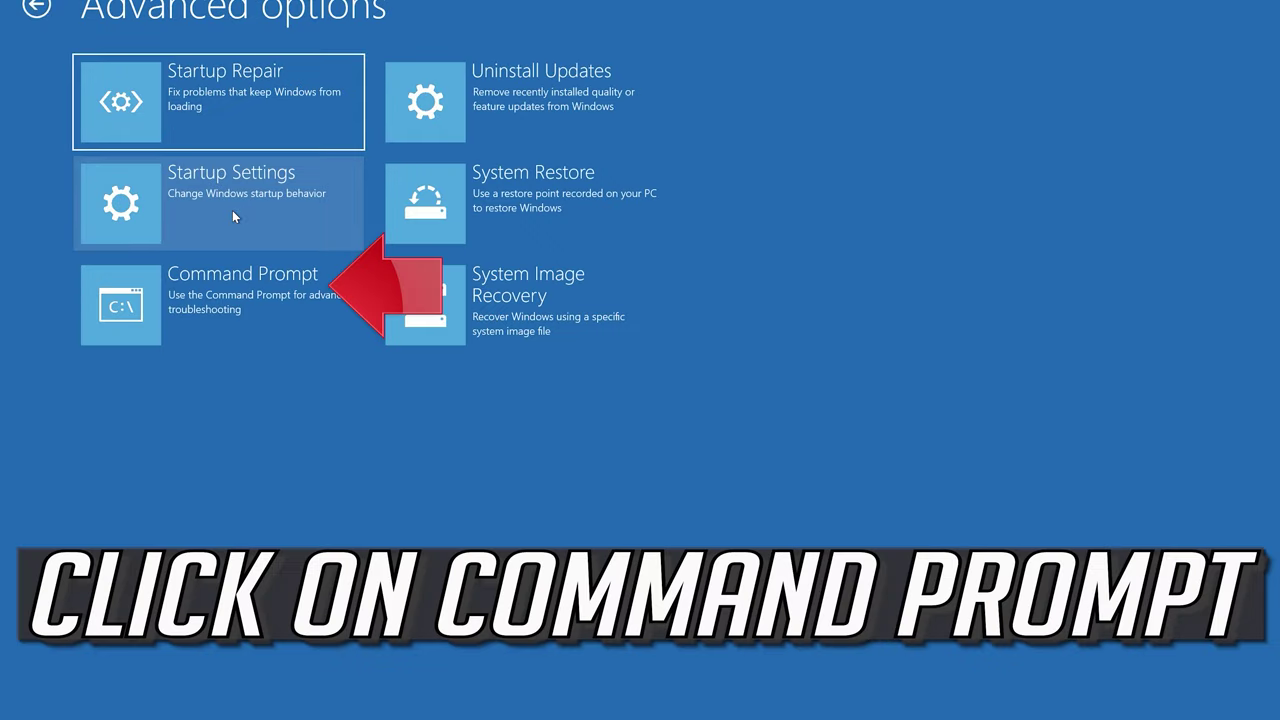
{"action": "left_click", "coordinate": [189, 292]}
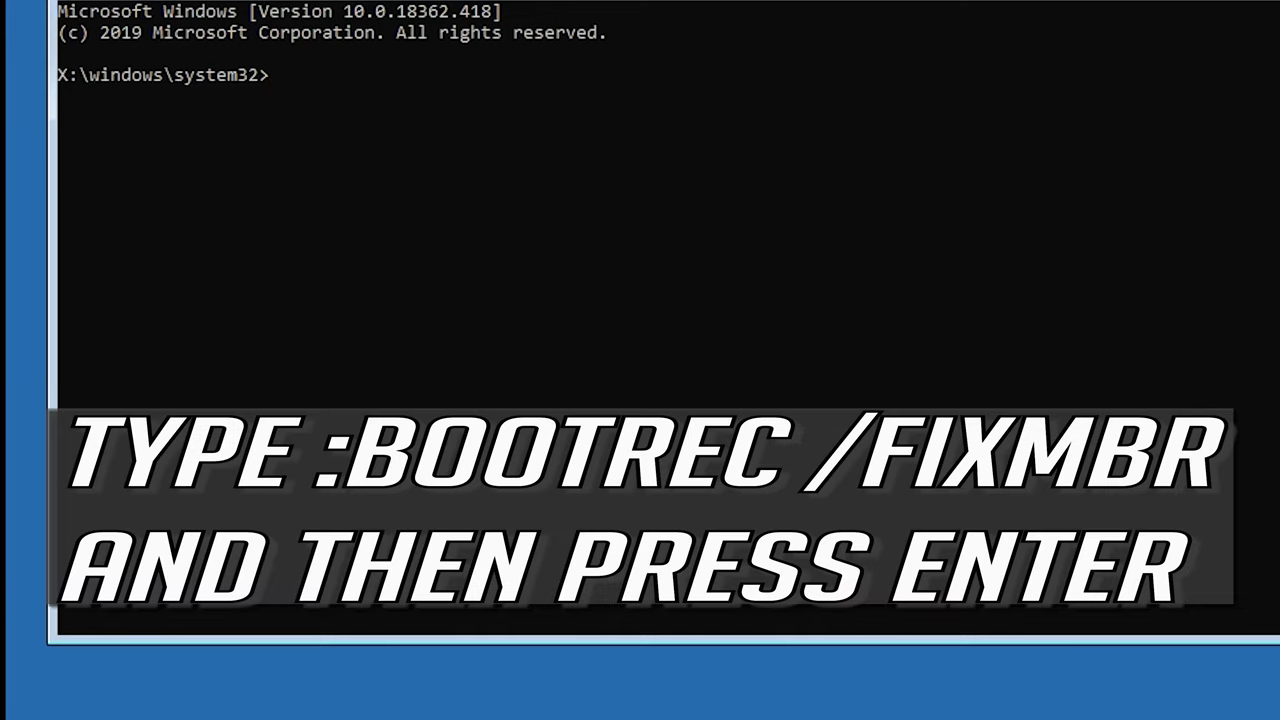
Run bootrec /fixmbr, which succeeds, then bootrec /fixboot, which reports access denied
{"action": "type", "text": "bootrec /fix"}
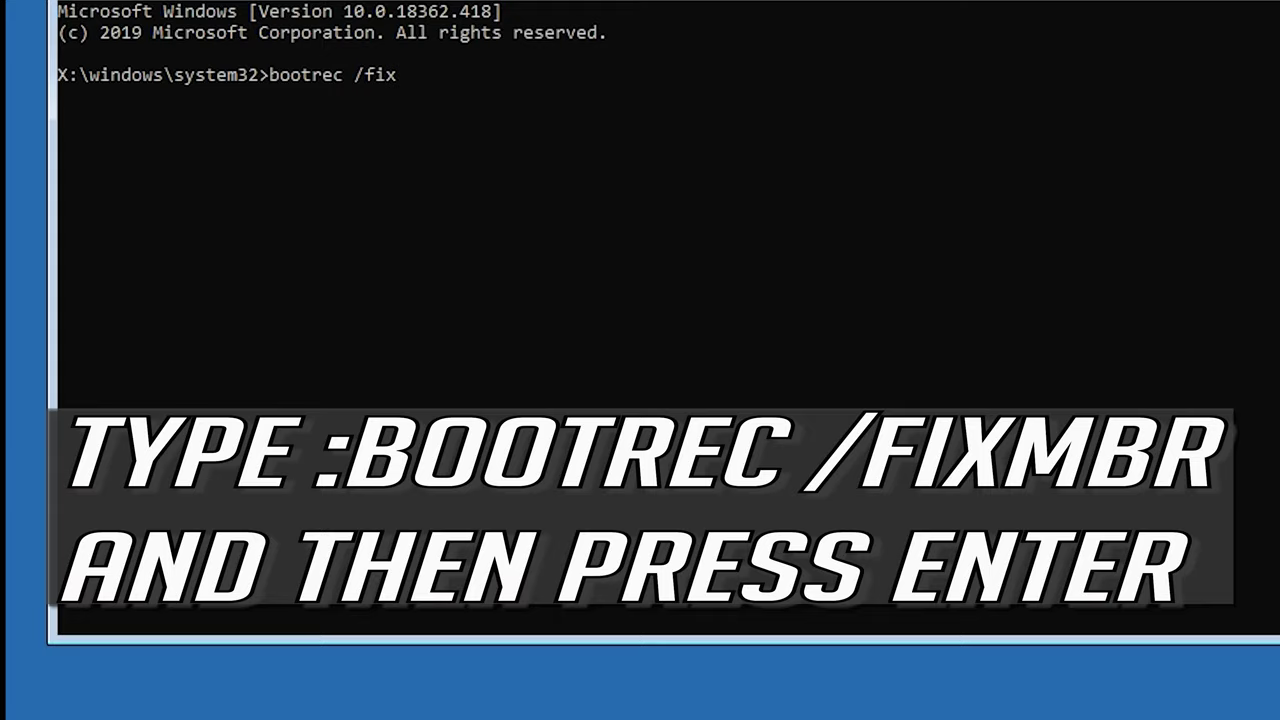
{"action": "type", "text": "mbr"}
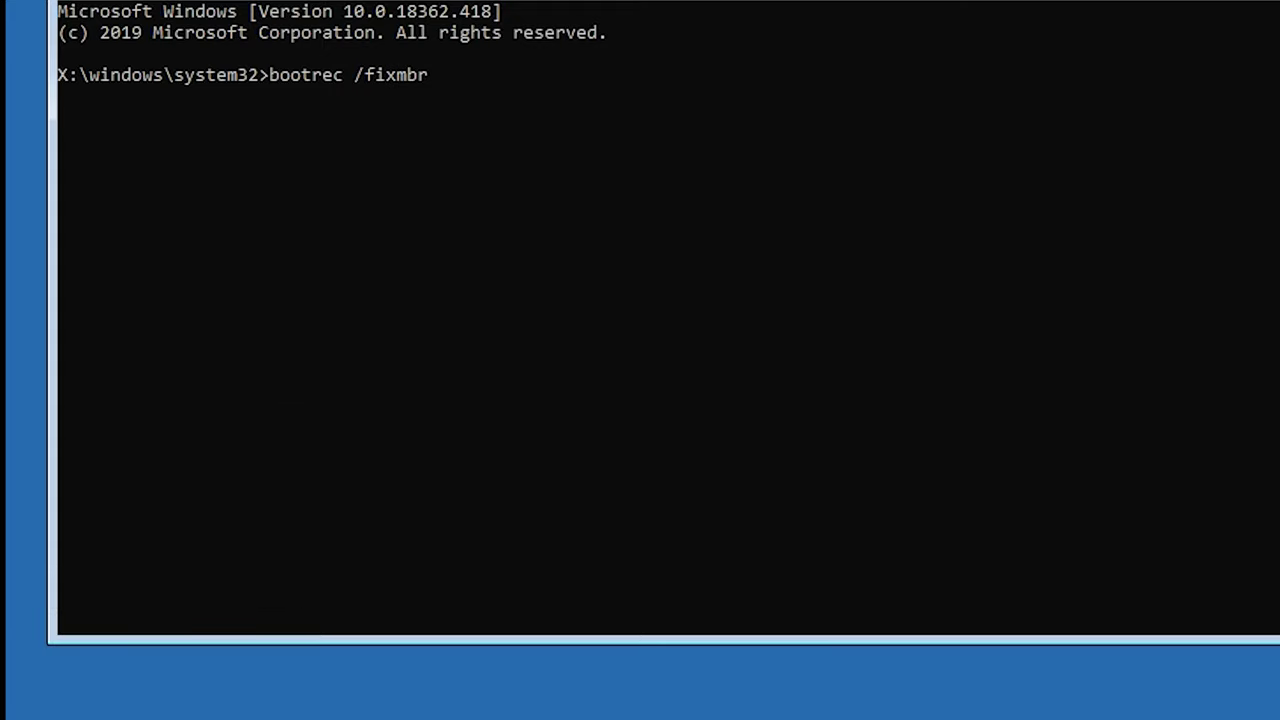
{"action": "key", "text": "Return"}
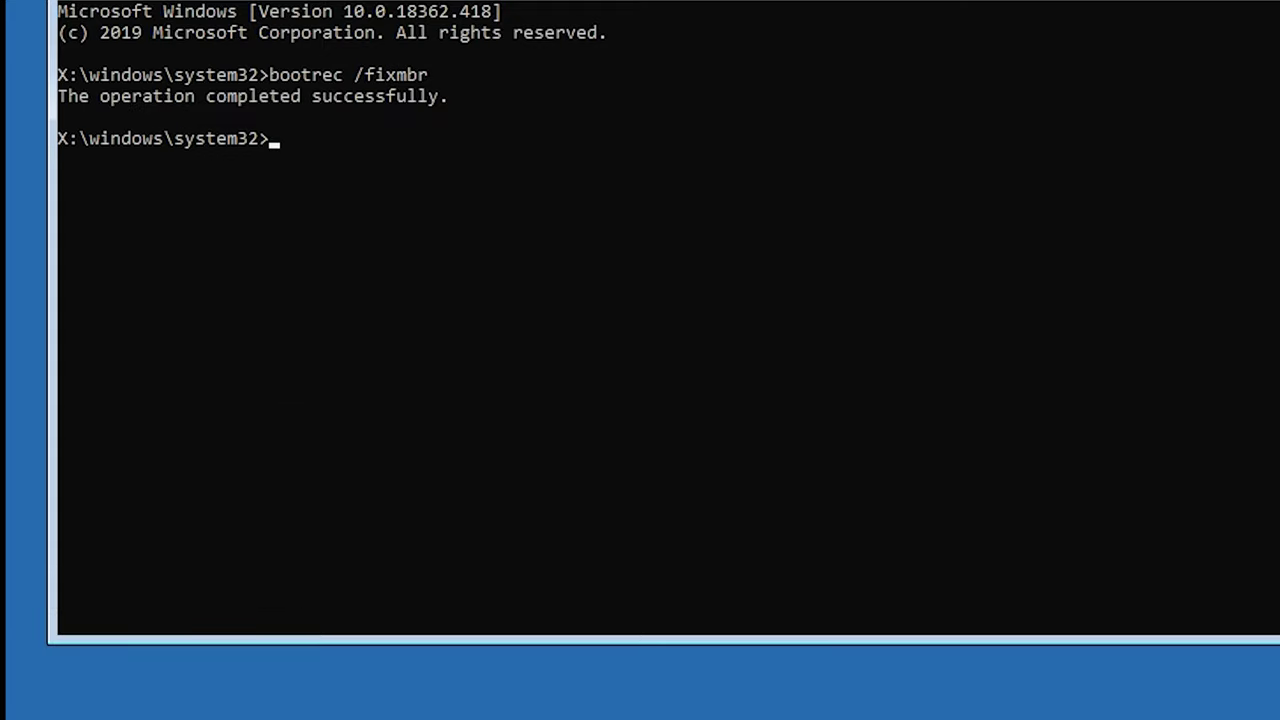
{"action": "type", "text": "bootrec "}
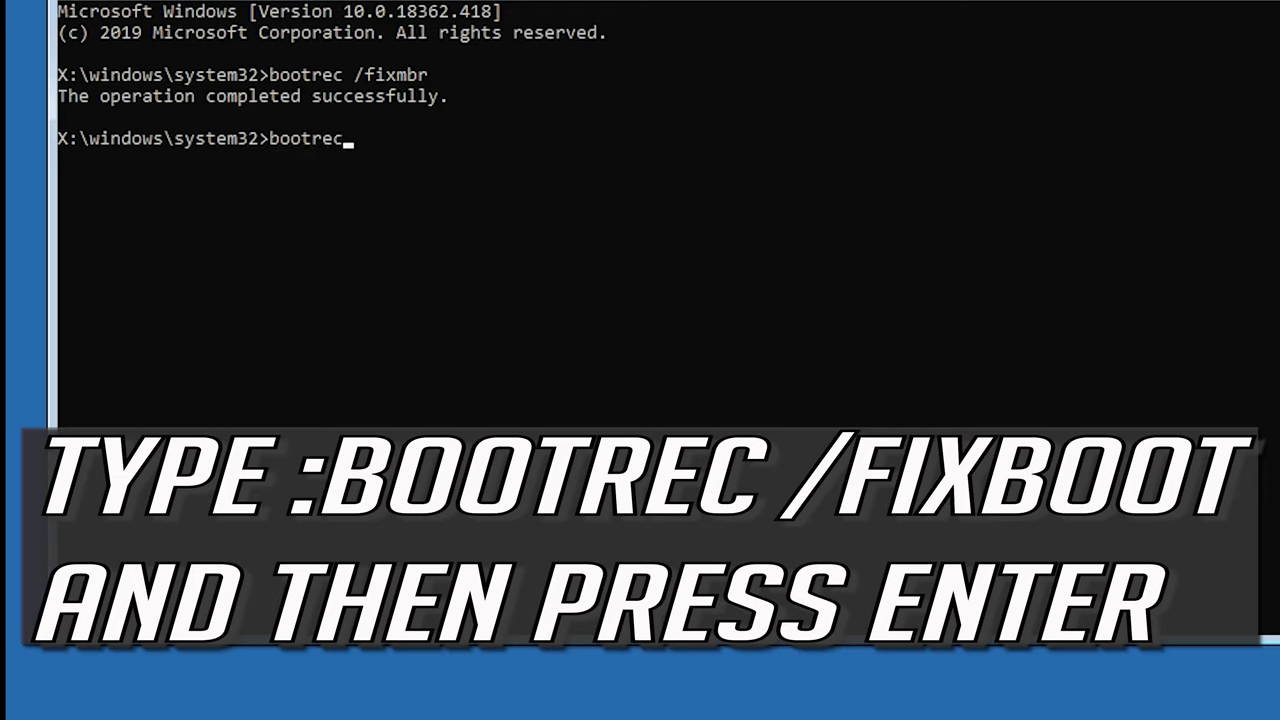
{"action": "type", "text": "/fixboot"}
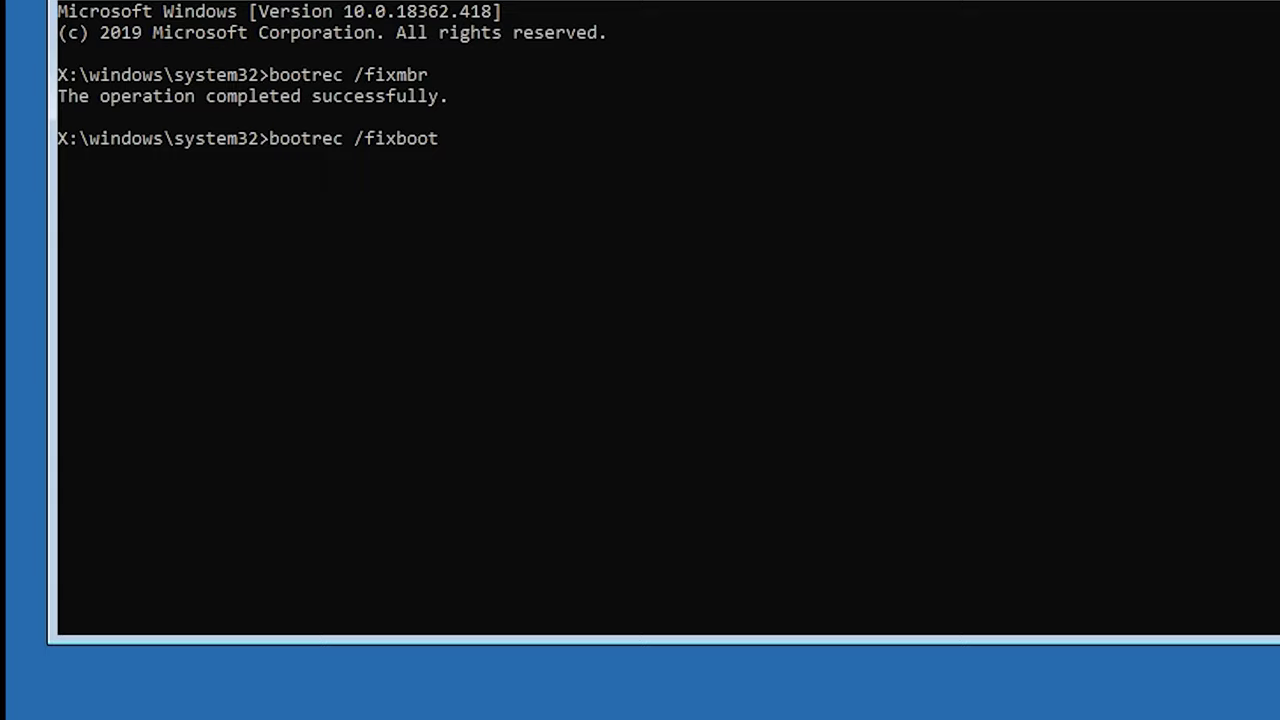
{"action": "key", "text": "Return"}
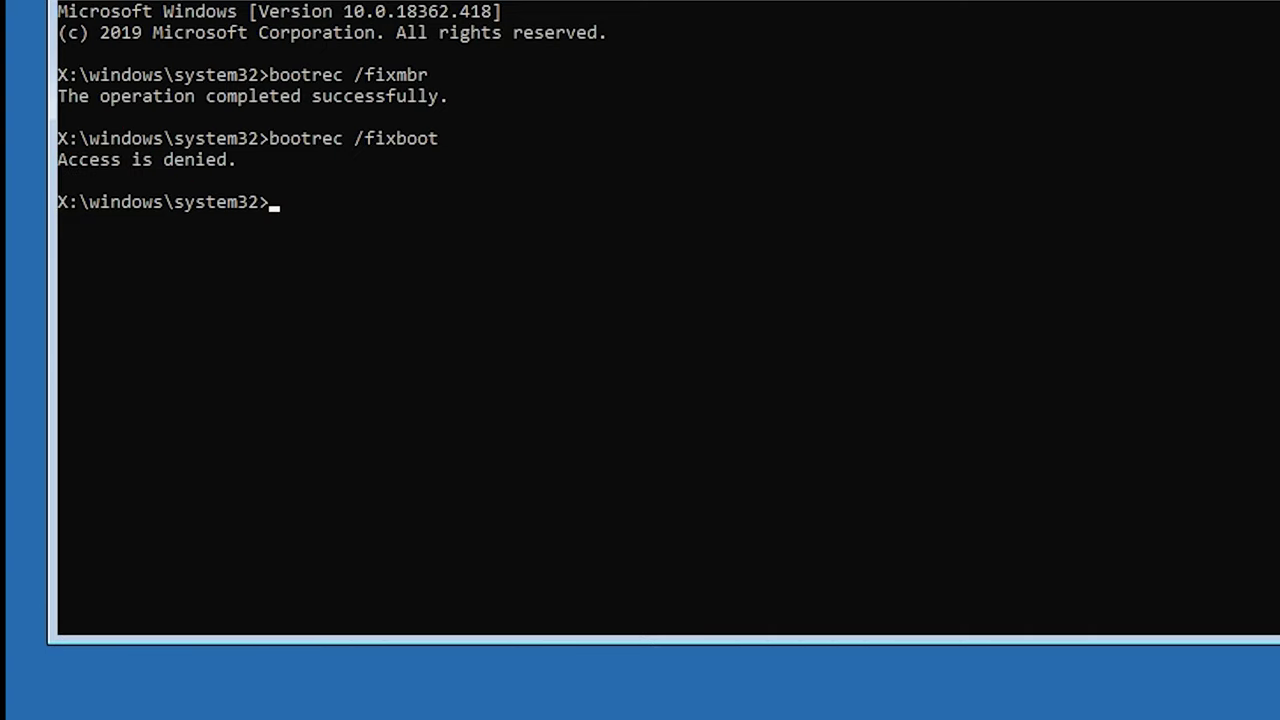
Run bootsect /nt60 sys, then rerun bootrec /fixboot successfully
{"action": "type", "text": "bo"}
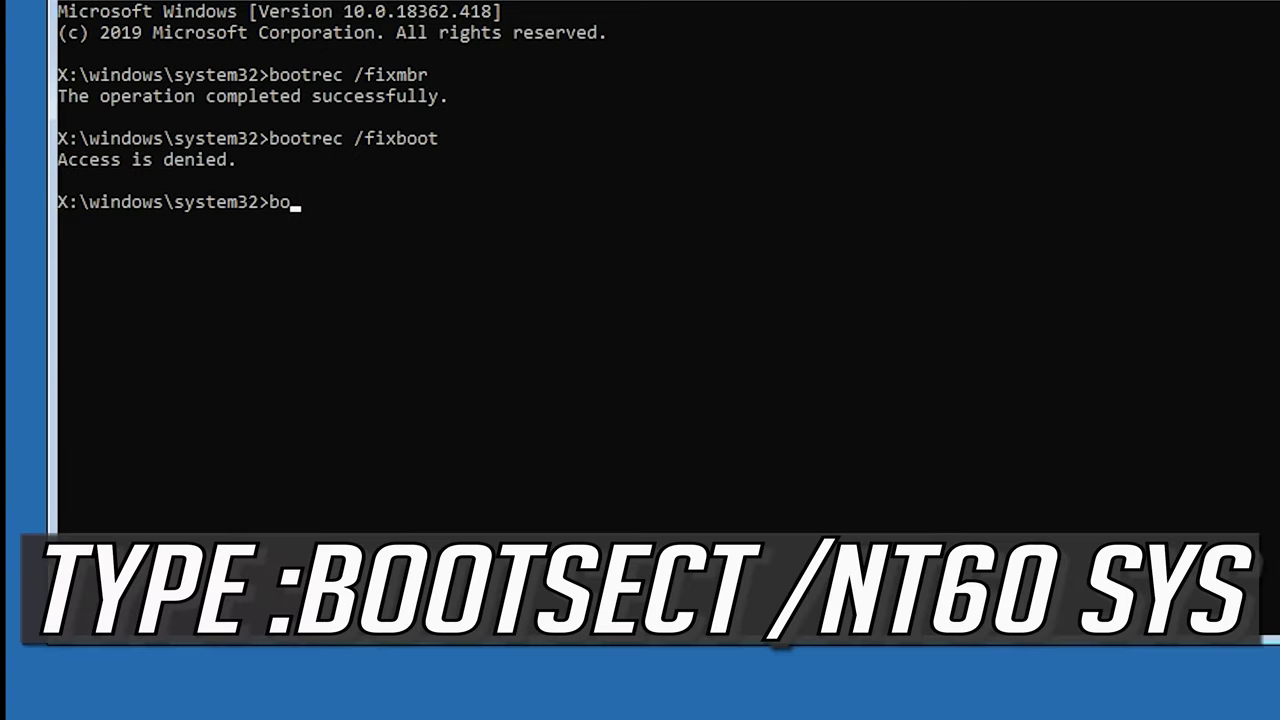
{"action": "type", "text": "otsect /nt60 sys"}
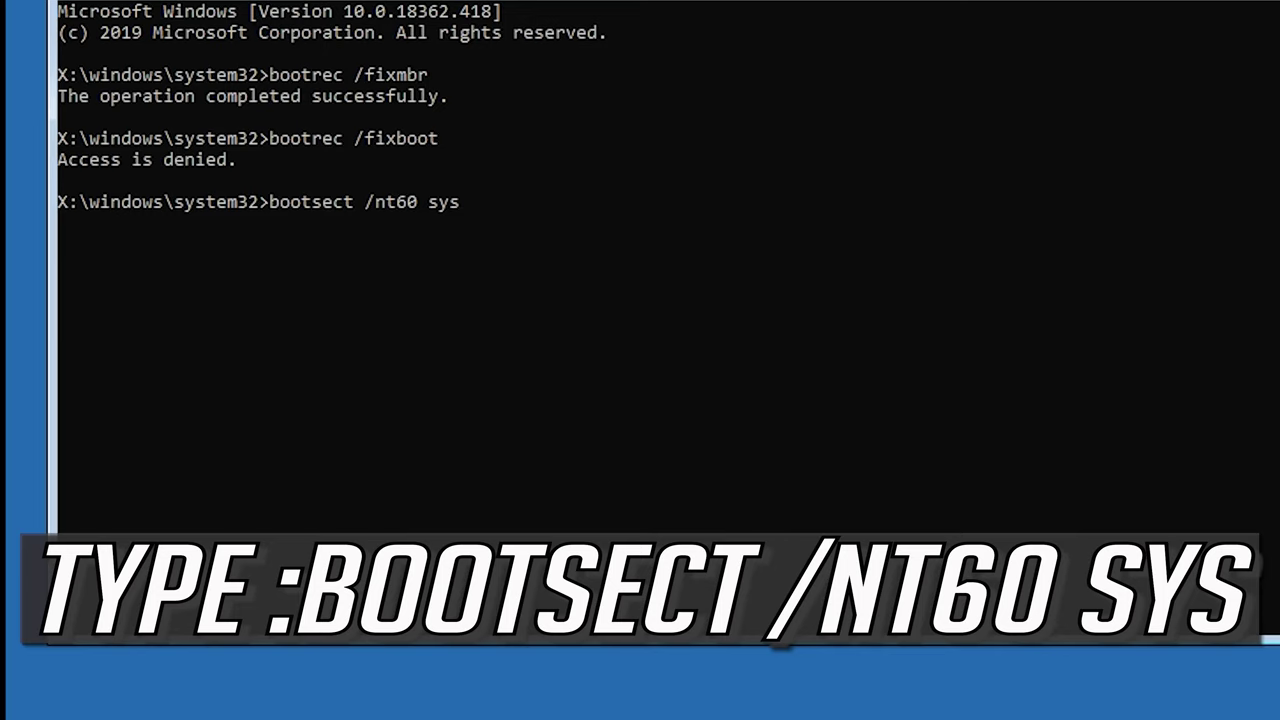
{"action": "key", "text": "Return"}
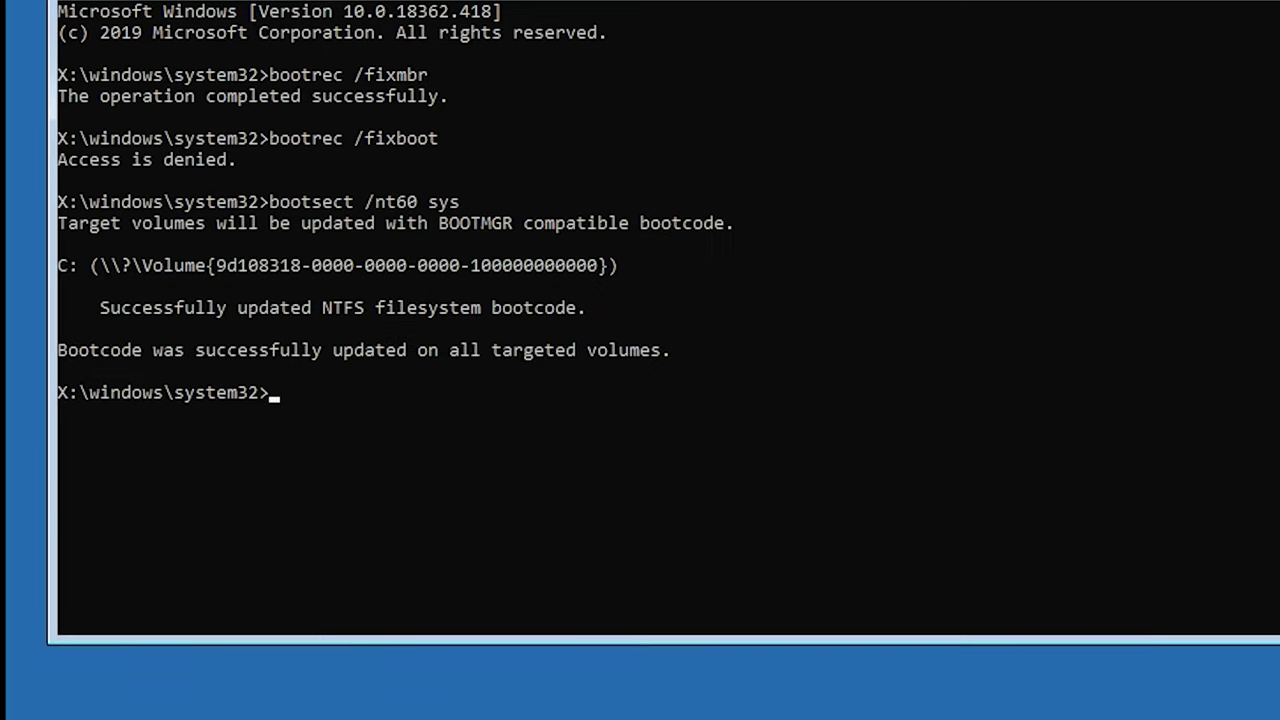
{"action": "type", "text": "boot"}
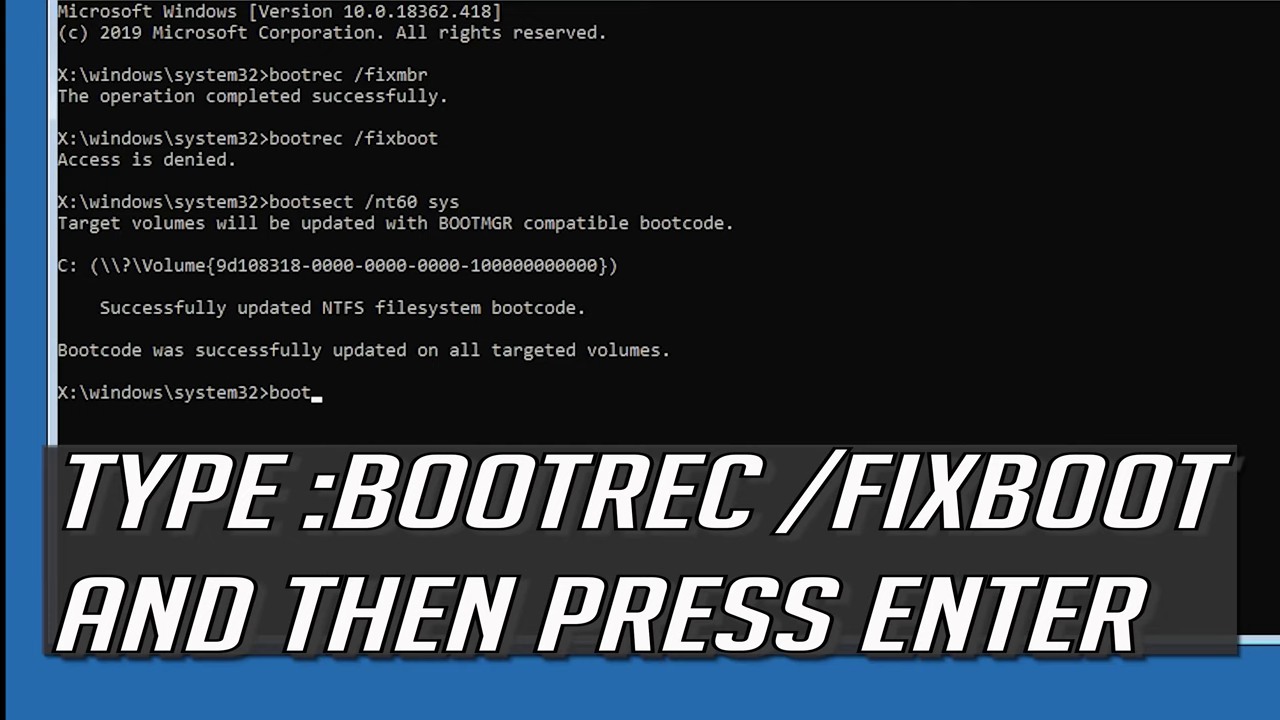
{"action": "type", "text": "rec /fixboot"}
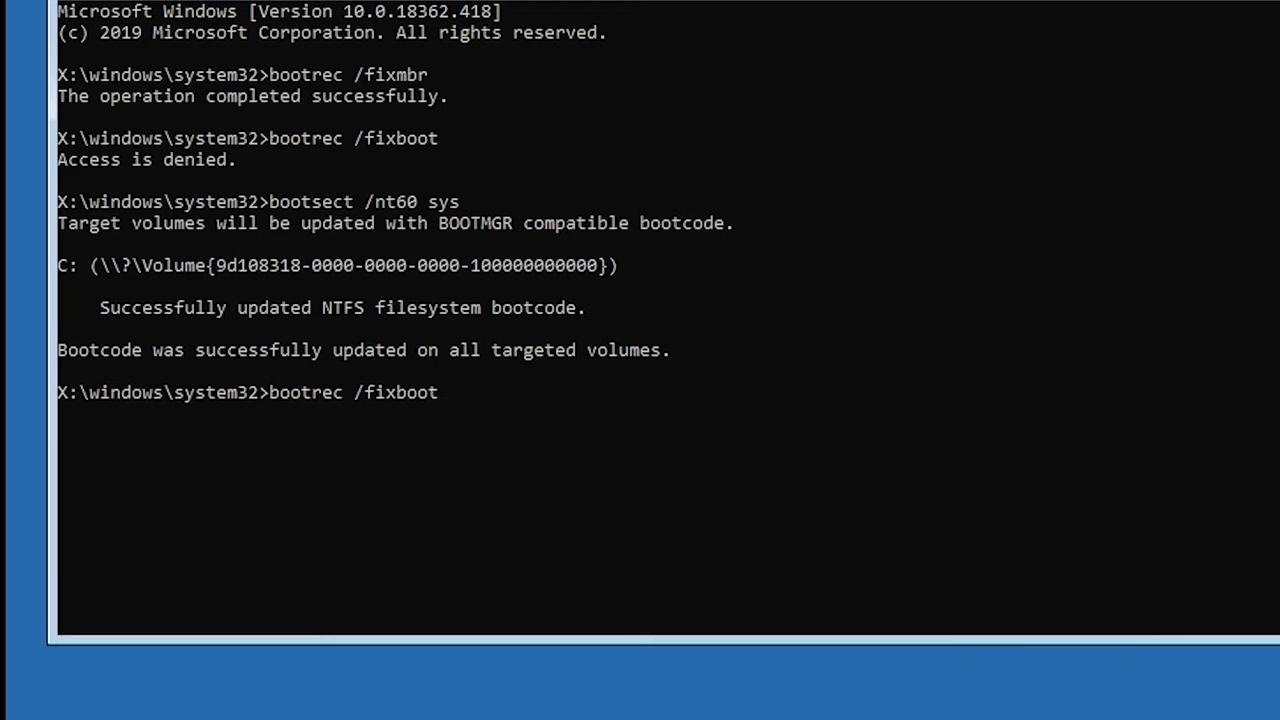
{"action": "key", "text": "Return"}
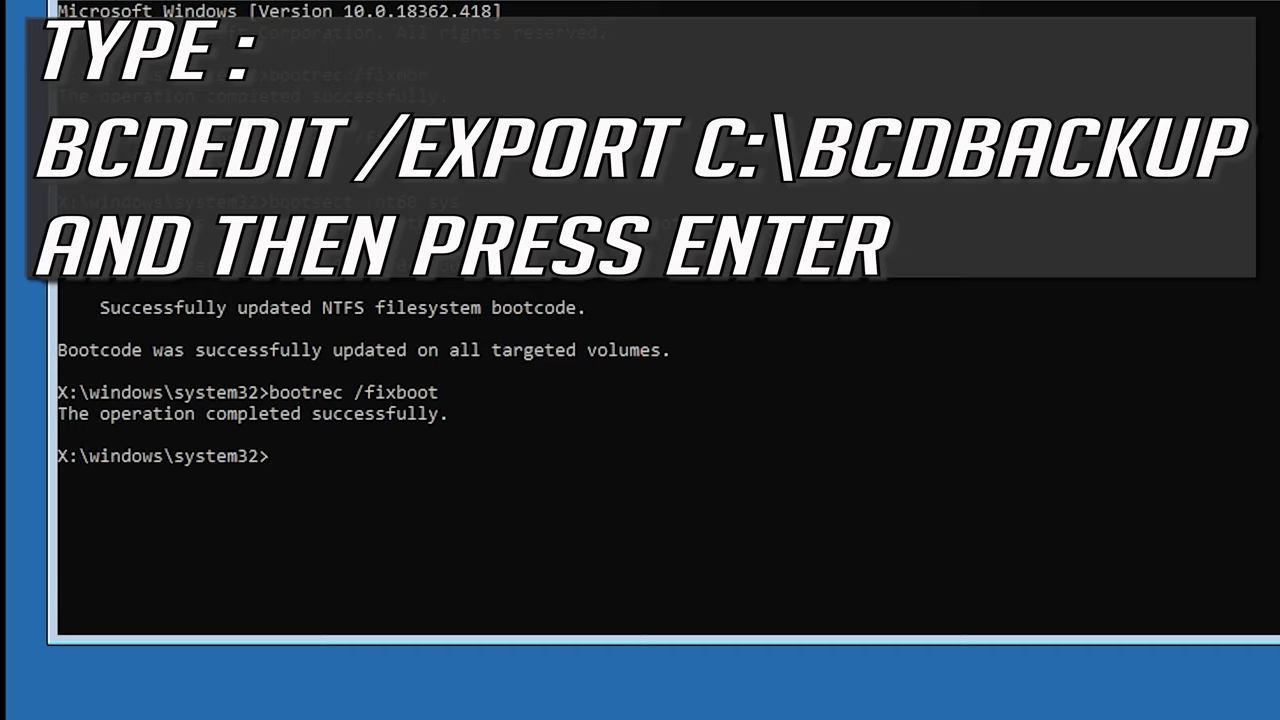
Export the boot configuration backup with bcdedit /export c:\bcdbackup
{"action": "type", "text": "bcdedit /expo"}
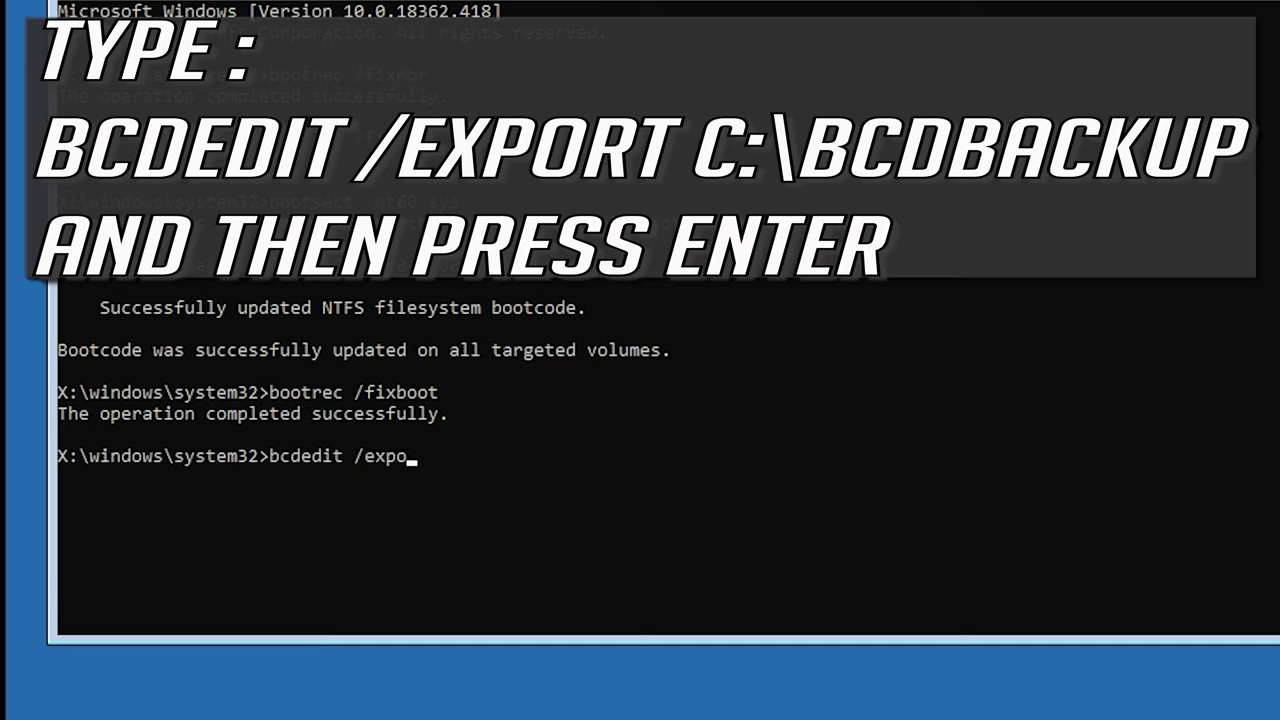
{"action": "type", "text": "rt c:\\bcdbacku"}
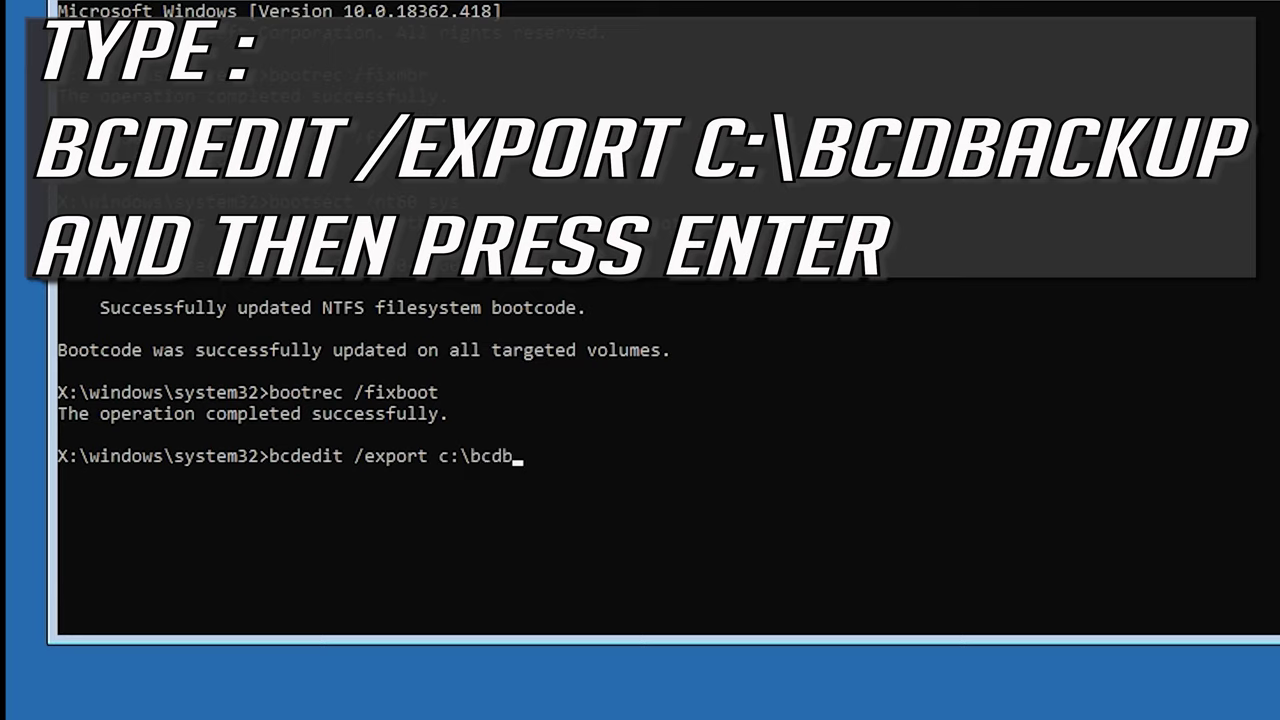
{"action": "type", "text": "p"}
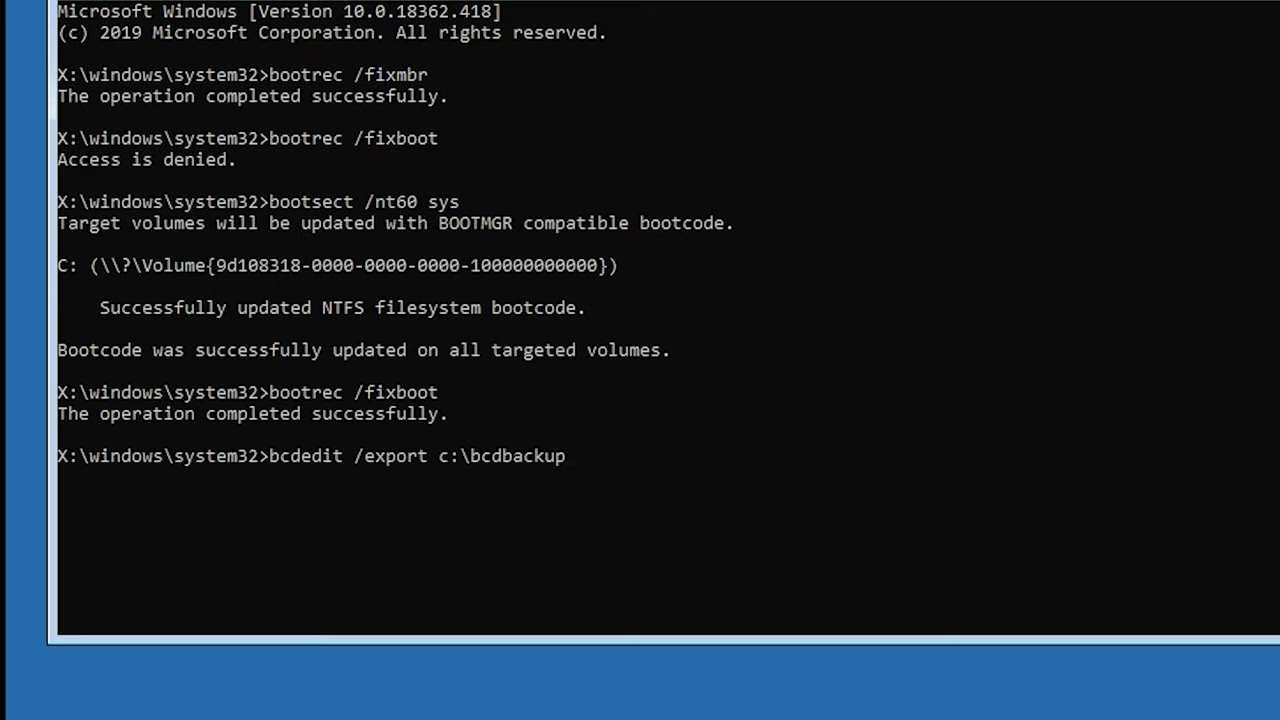
{"action": "key", "text": "Return"}
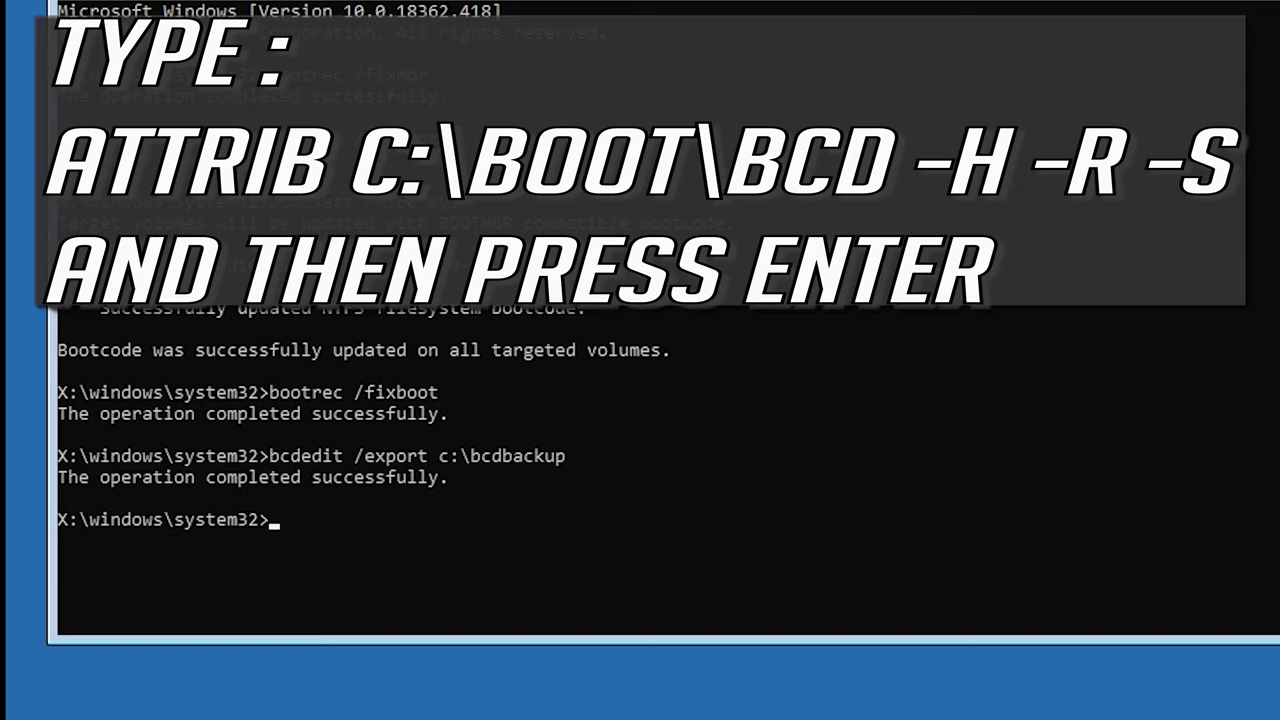
Run attrib c:\boot\bcd -h -r -s to clear the hidden, read-only and system attributes
{"action": "type", "text": "attrib c"}
{"action": "type", "text": ":\\"}
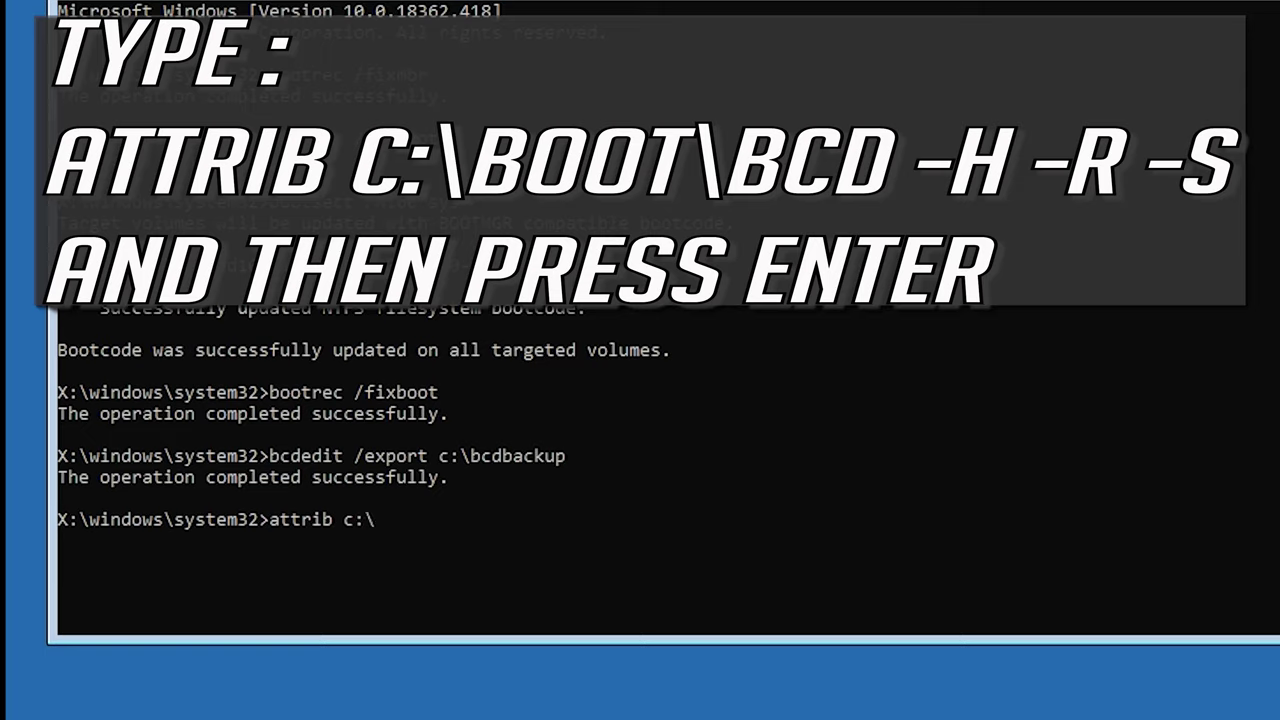
{"action": "type", "text": "boot\\bcd"}
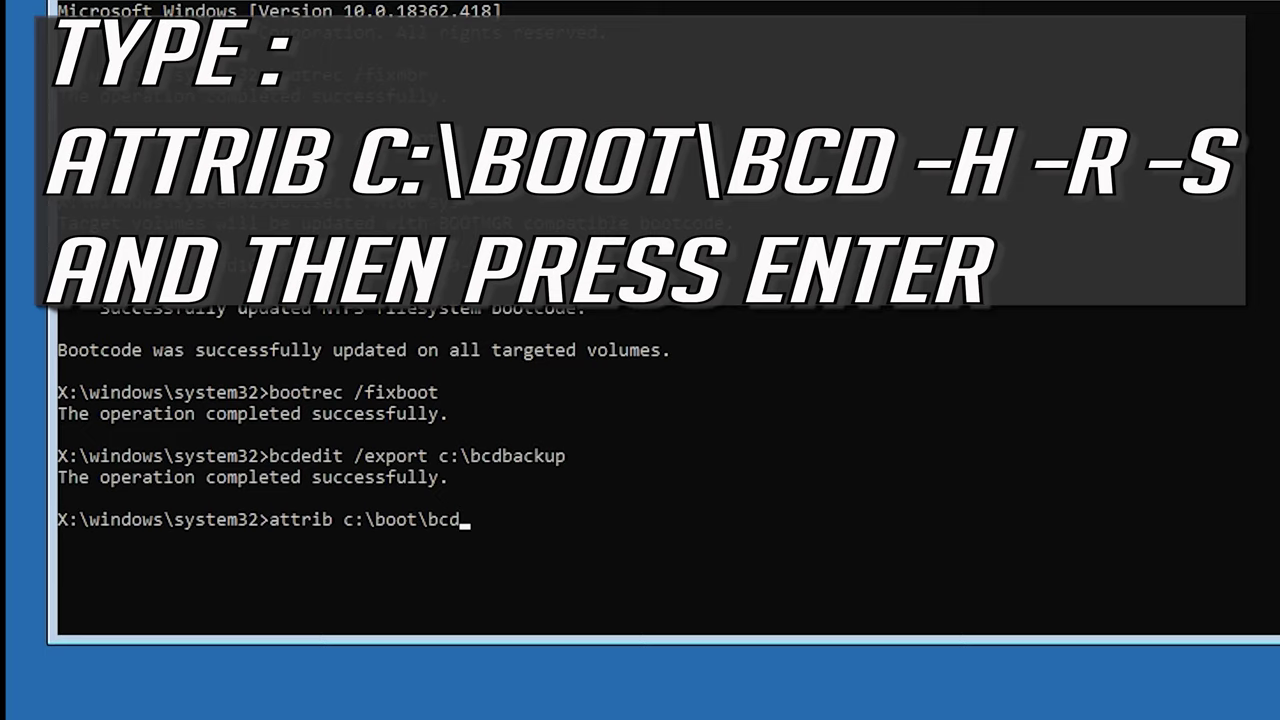
{"action": "type", "text": " -h -r -s"}
{"action": "key", "text": "Return"}
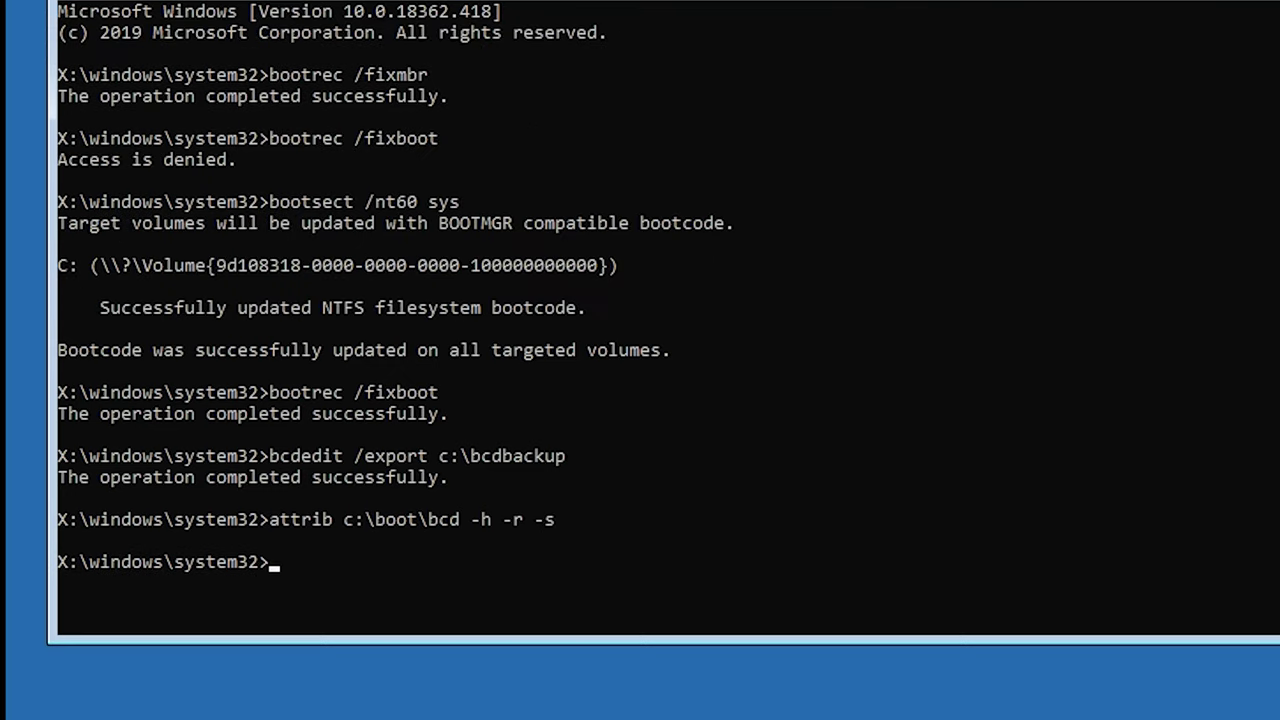
{"action": "type", "text": "ren c"}
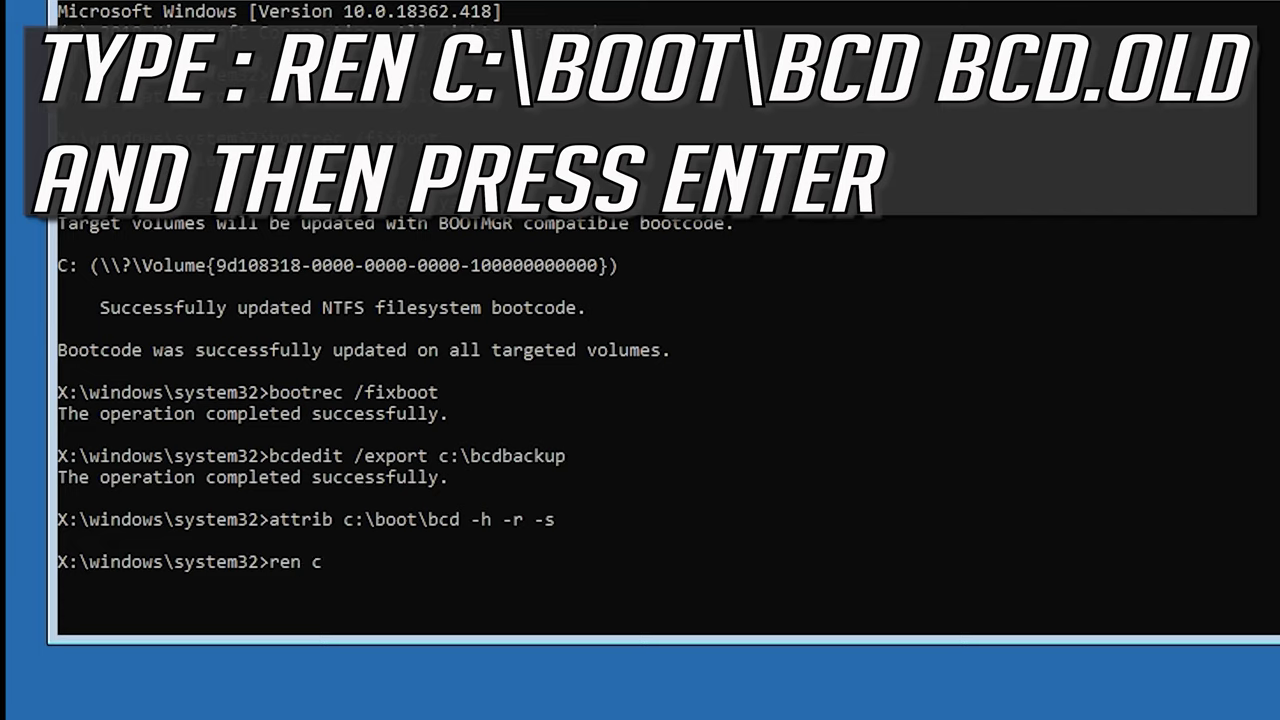
{"action": "type", "text": ":\\boot\\bcd"}
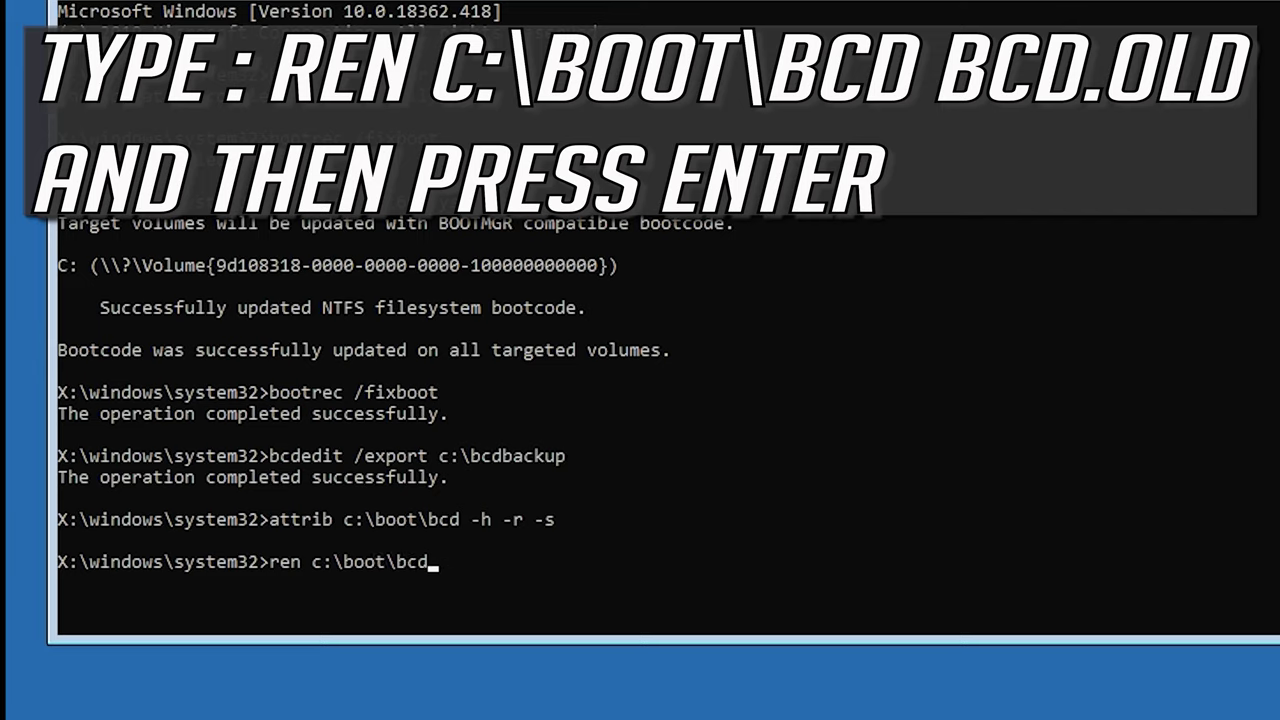
{"action": "type", "text": " bcd.old"}
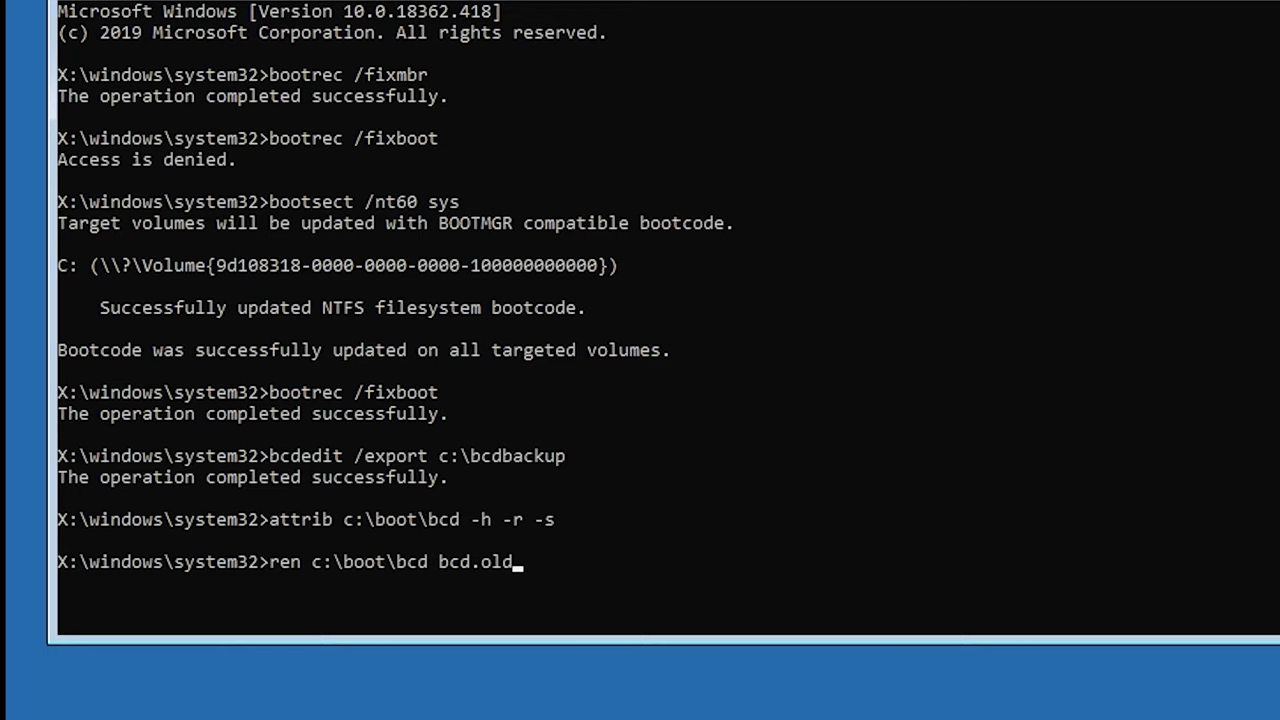
Run the rename of c:\boot\bcd to bcd.old
{"action": "key", "text": "Return"}
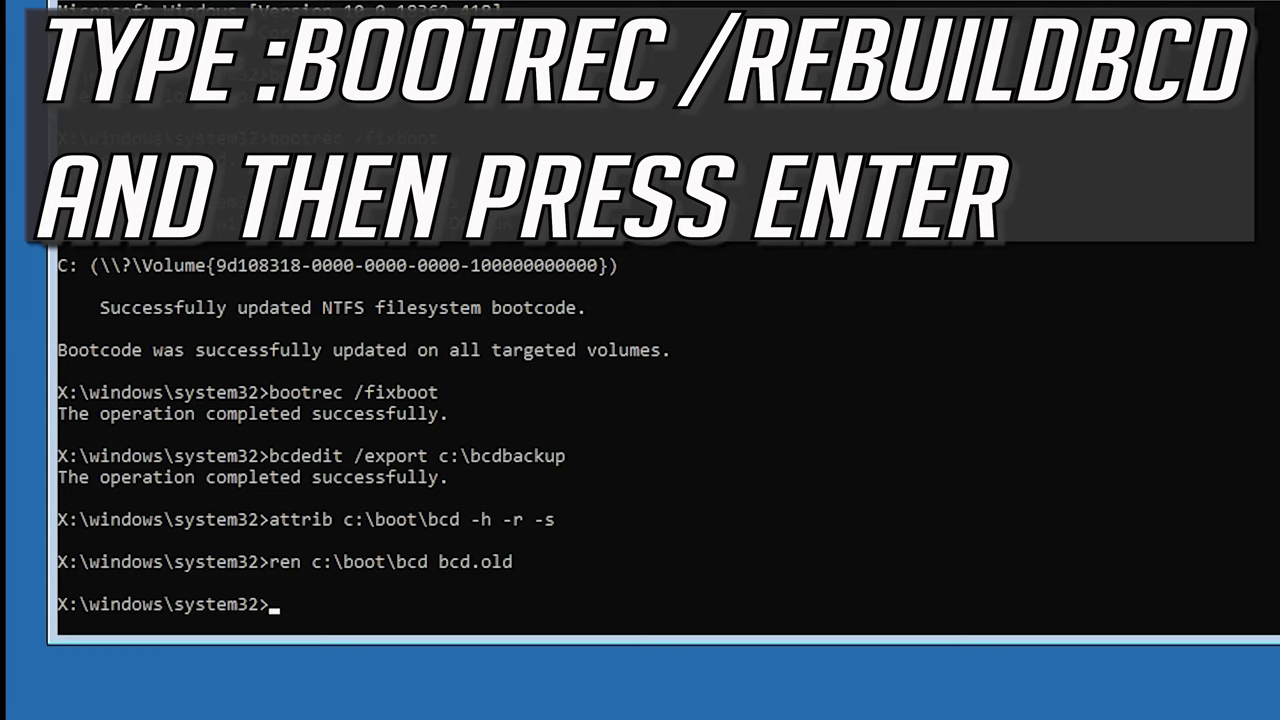
Run bootrec /rebuildbcd and answer y to add D:\Windows to the boot list
{"action": "type", "text": "bootrec"}
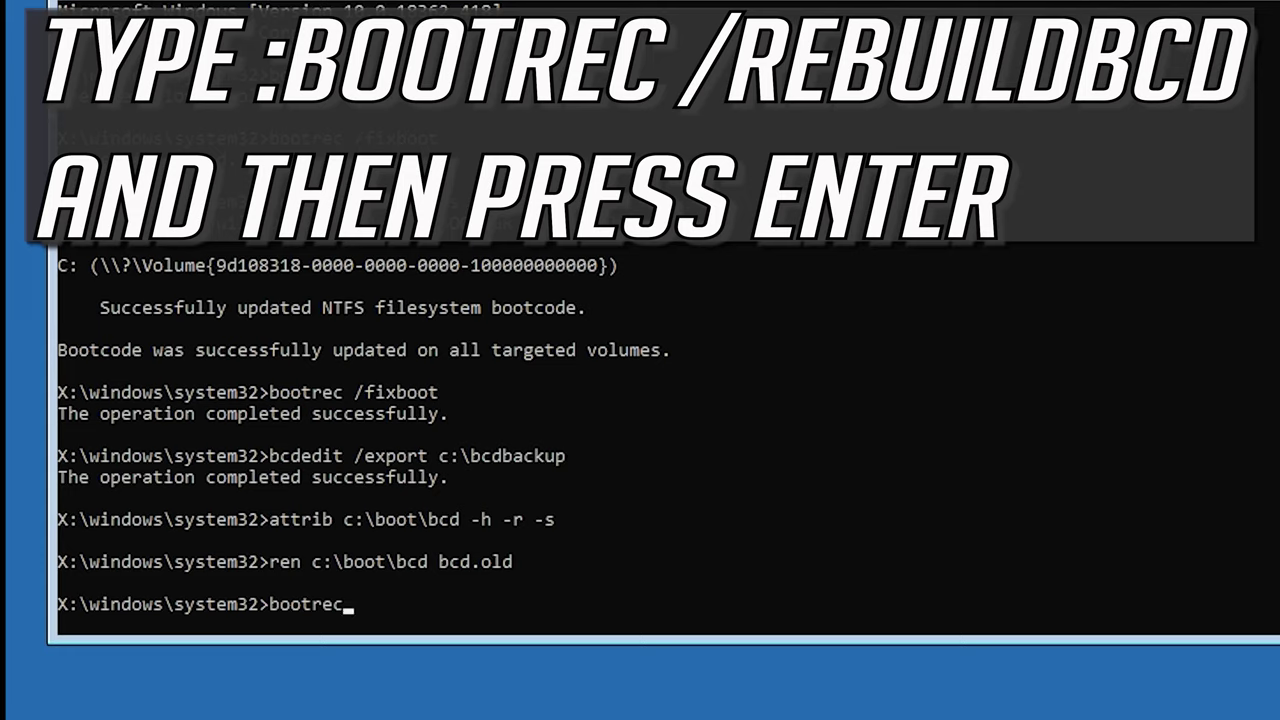
{"action": "type", "text": " /rebuildbcd"}
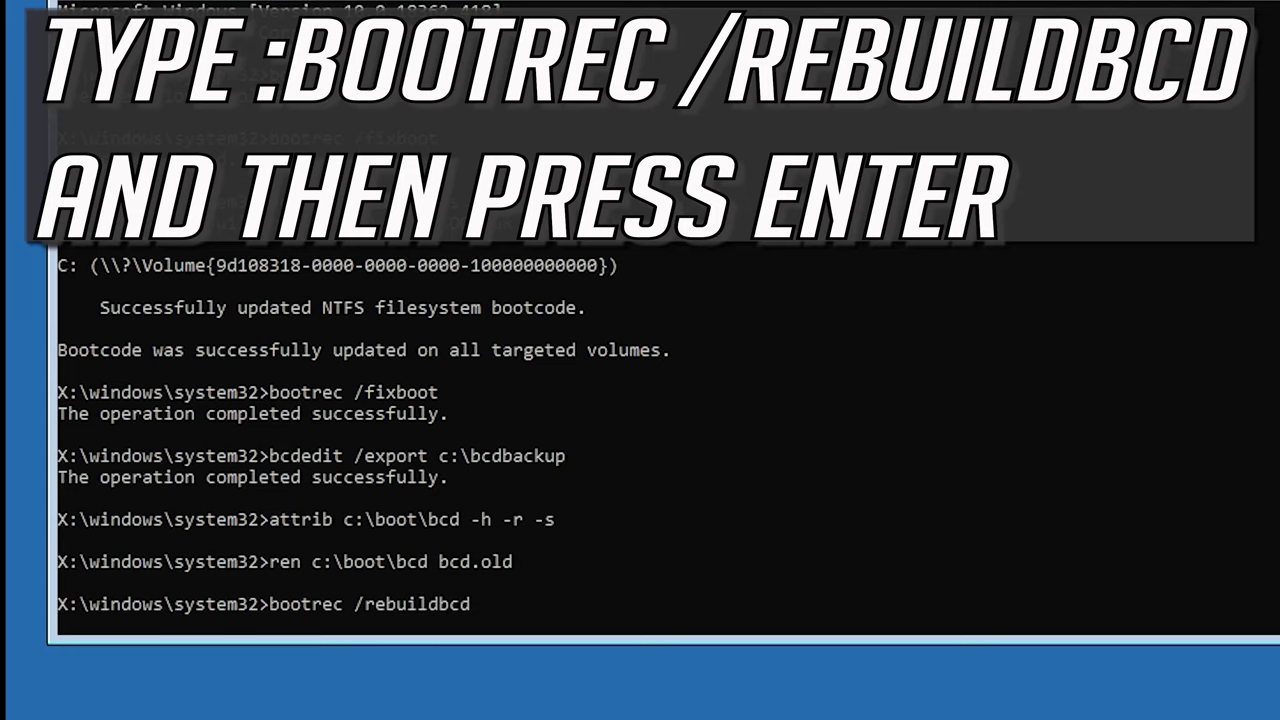
{"action": "key", "text": "Return"}
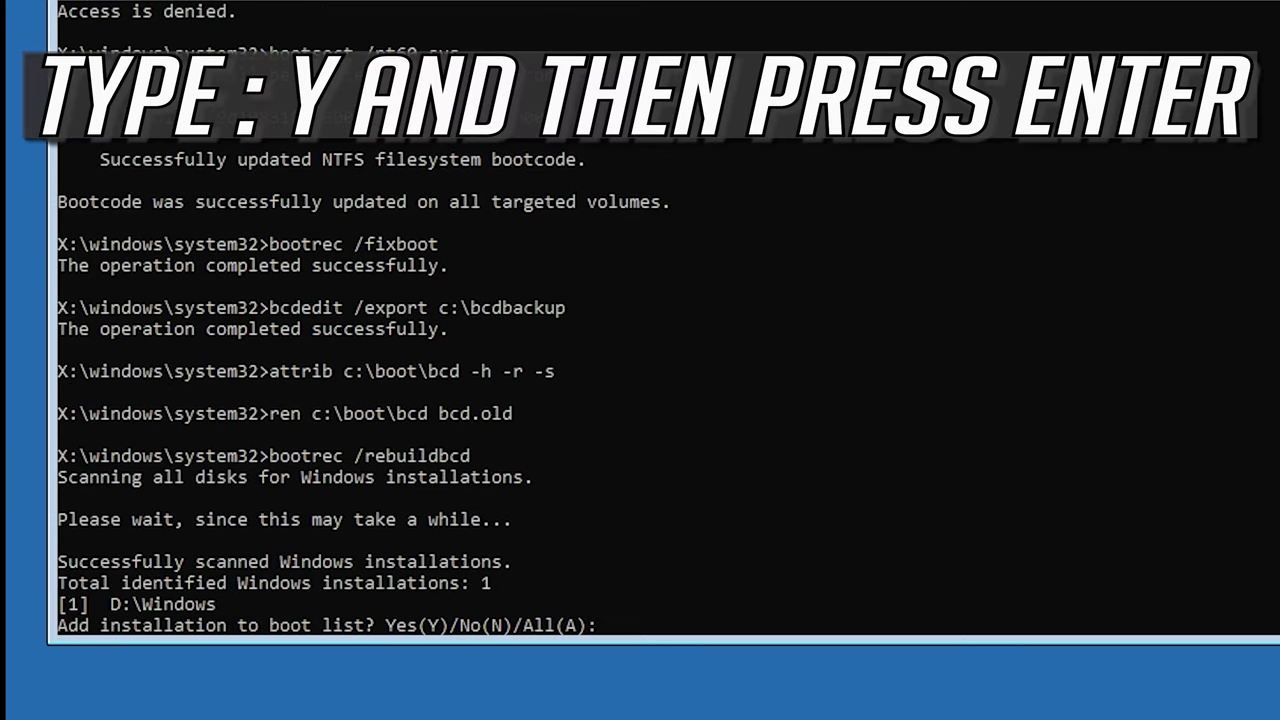
{"action": "type", "text": "y"}
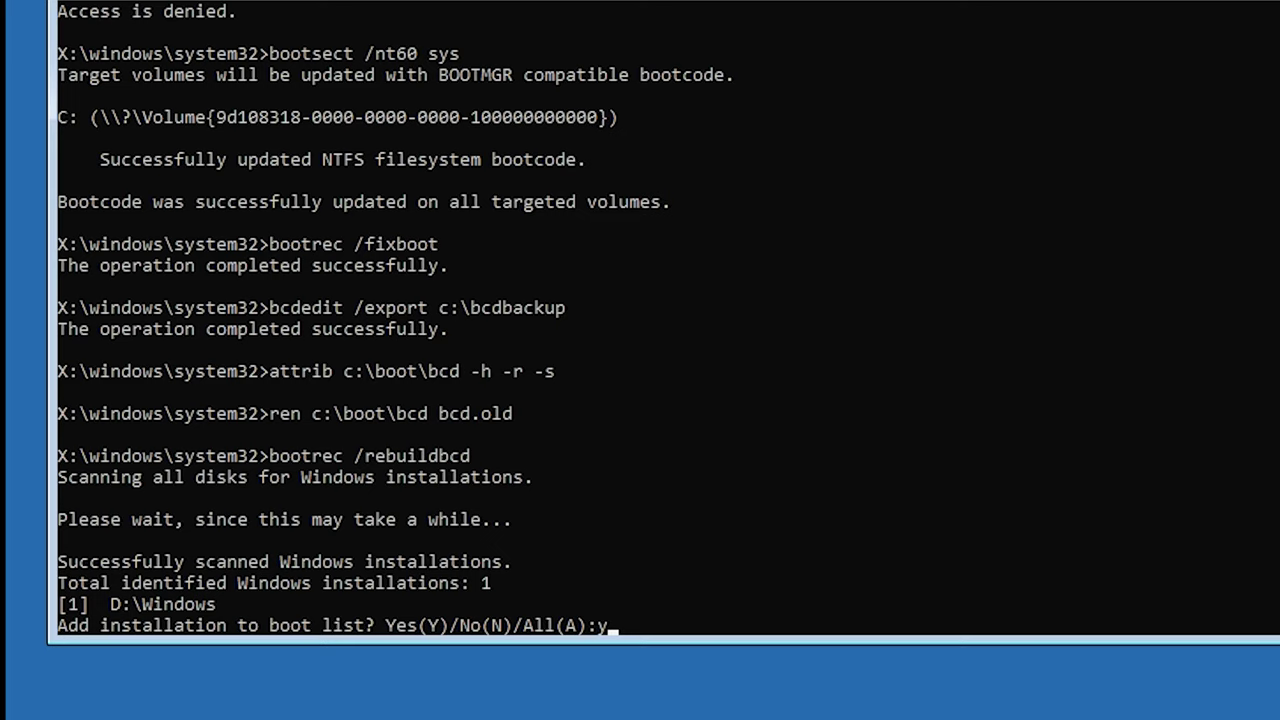
{"action": "key", "text": "Return"}
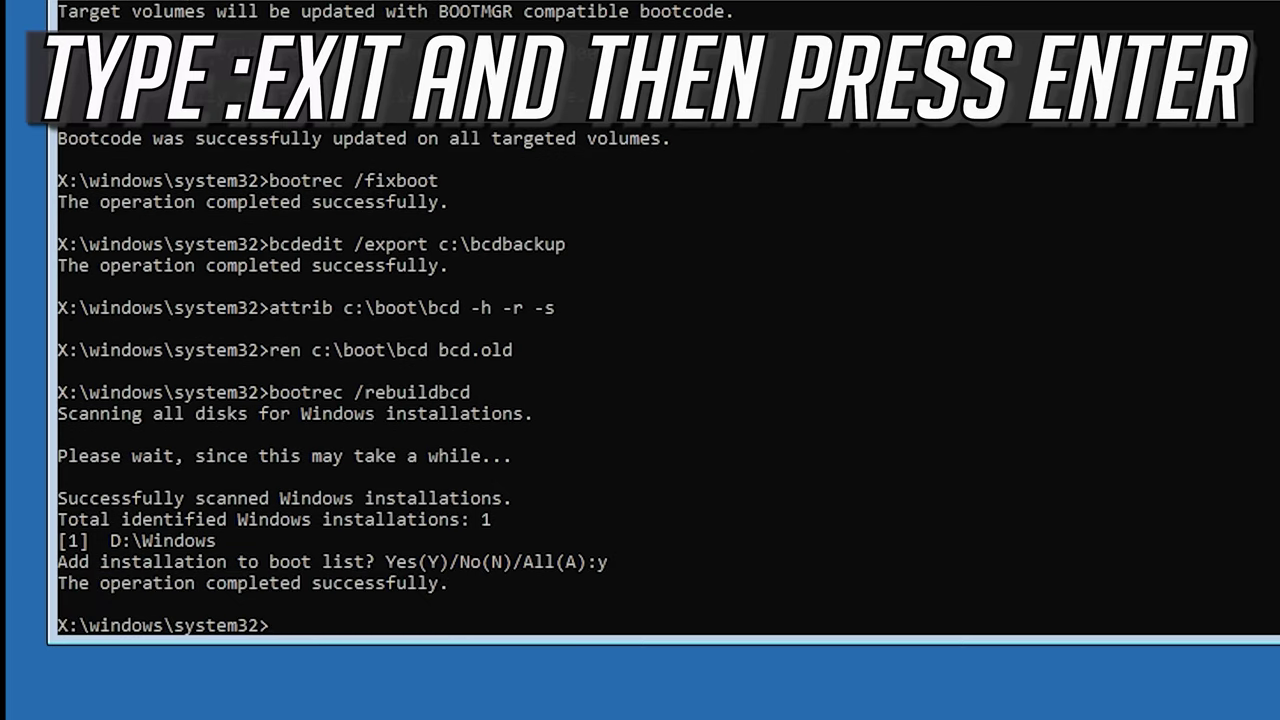
Type exit to leave the Command Prompt
{"action": "type", "text": "exit"}
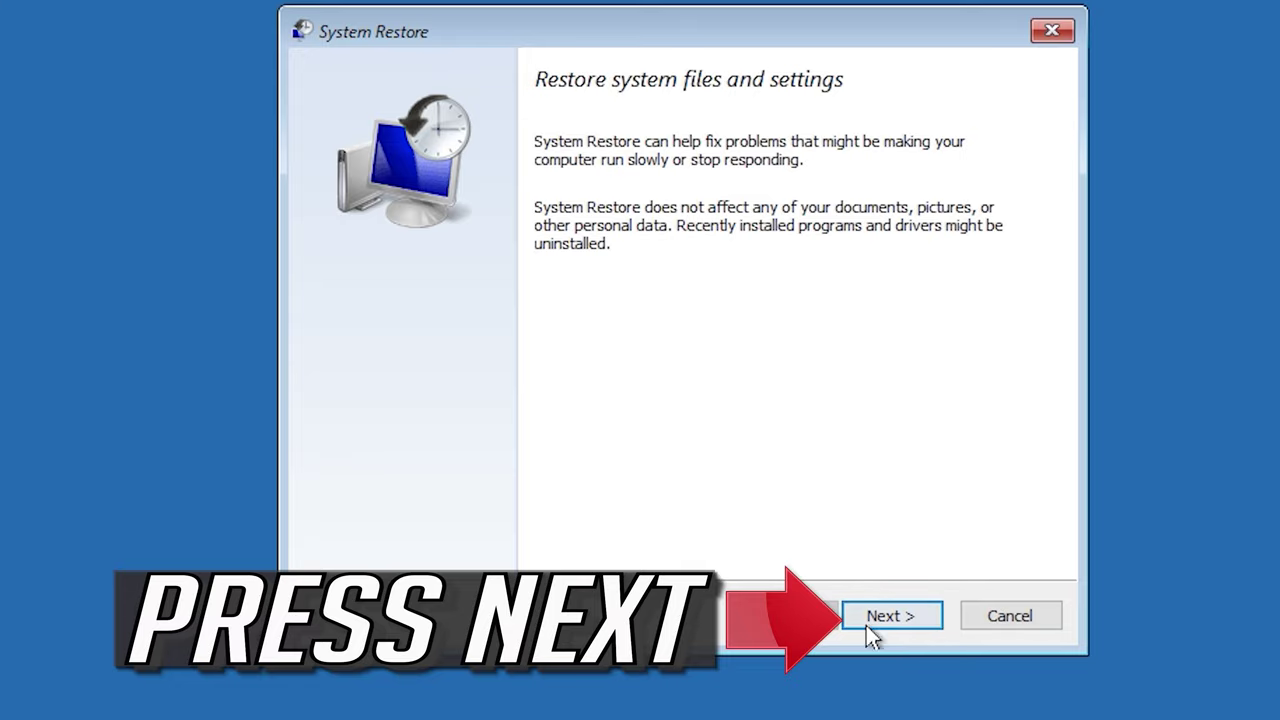
Roll the system back to the 1/10/2020 12:21:42 AM restore point and confirm the warning
{"action": "left_click", "coordinate": [893, 616]}
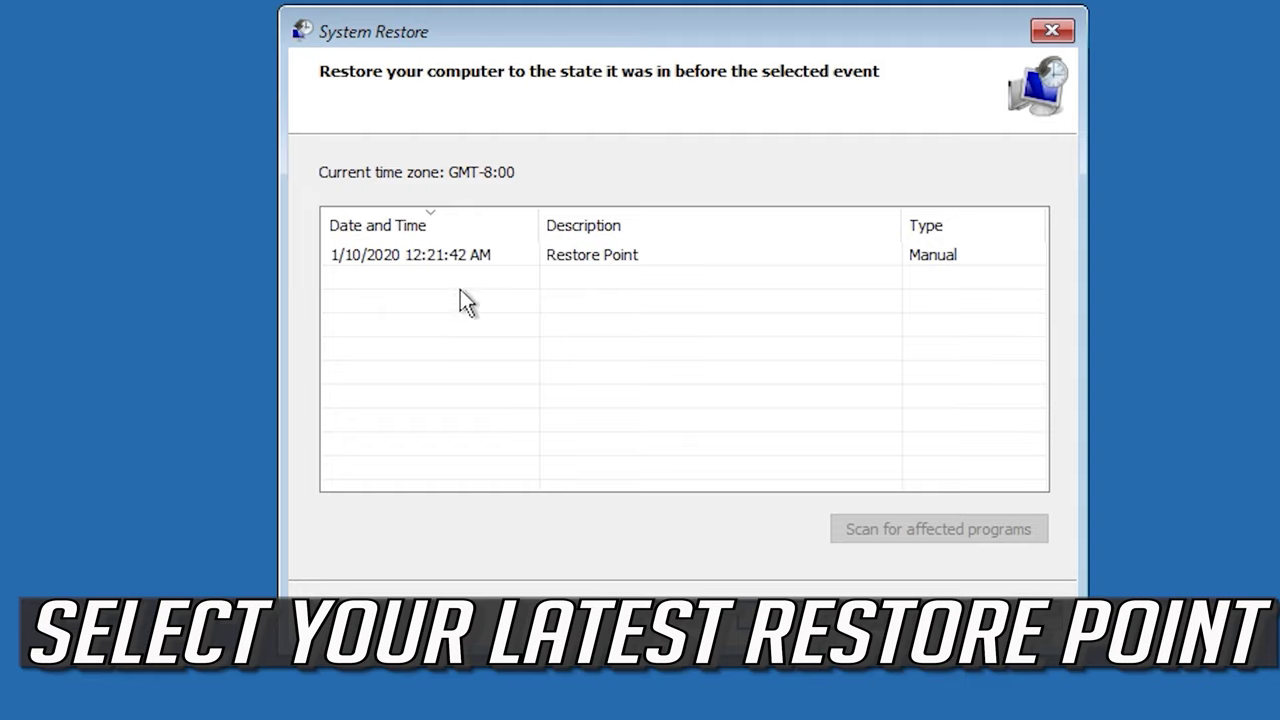
{"action": "left_click", "coordinate": [413, 257]}
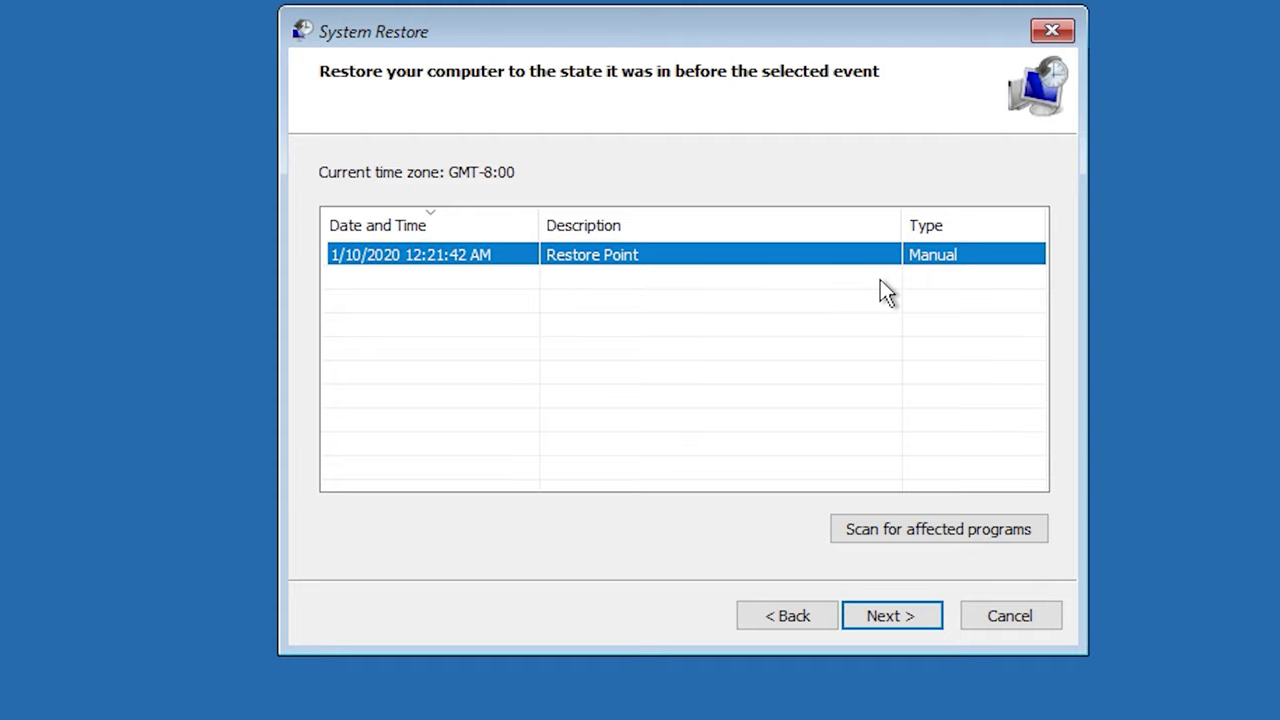
{"action": "left_click", "coordinate": [898, 624]}
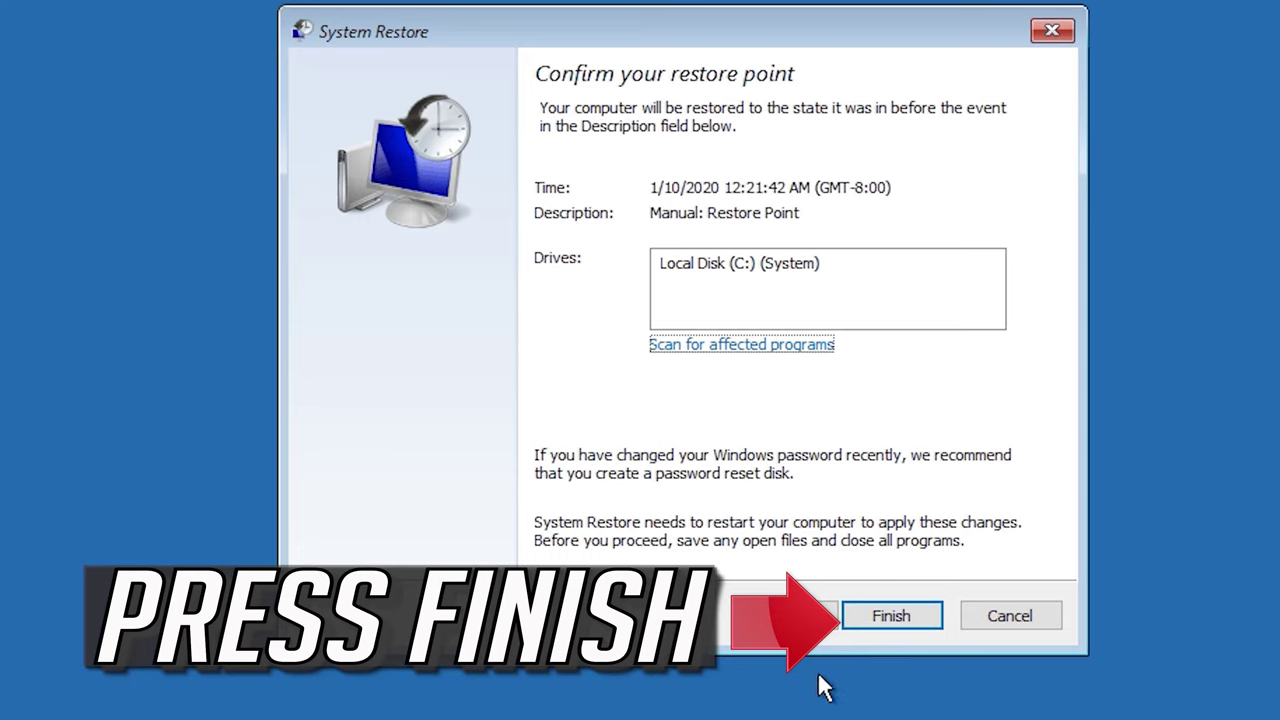
{"action": "left_click", "coordinate": [891, 616]}
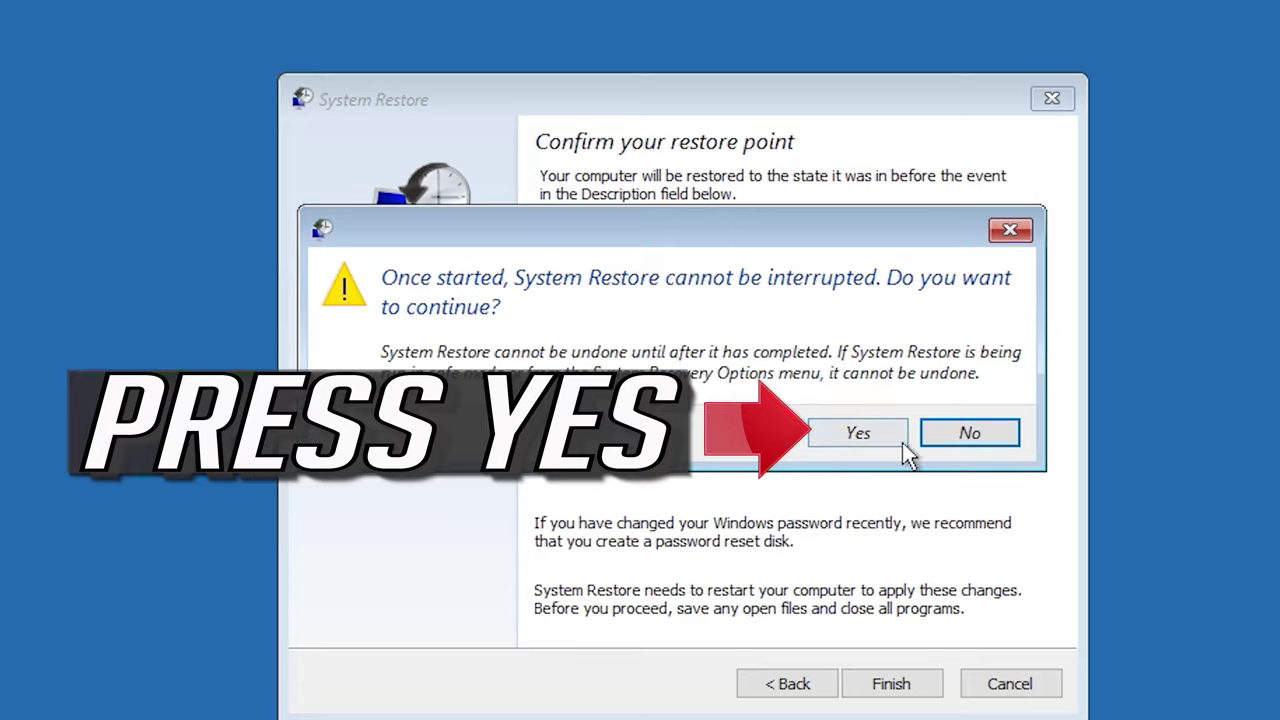
{"action": "left_click", "coordinate": [852, 443]}
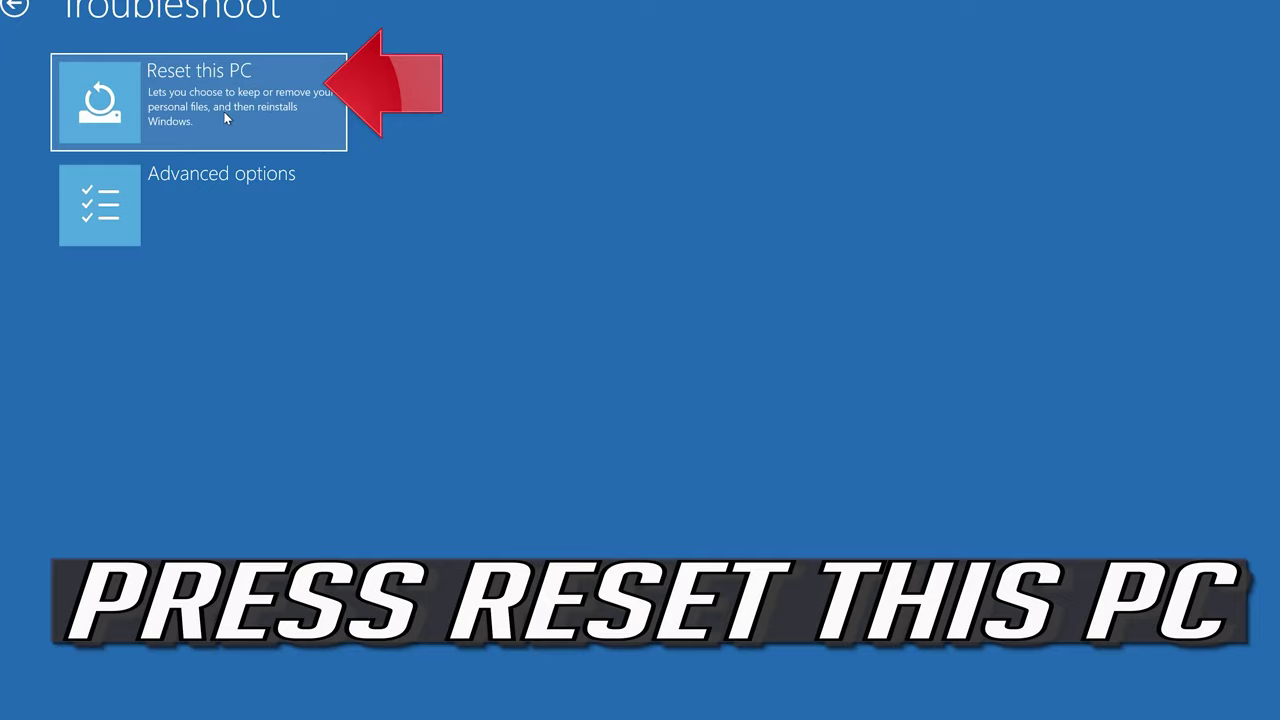
Start Reset this PC using the Keep my files option
{"action": "left_click", "coordinate": [228, 119]}
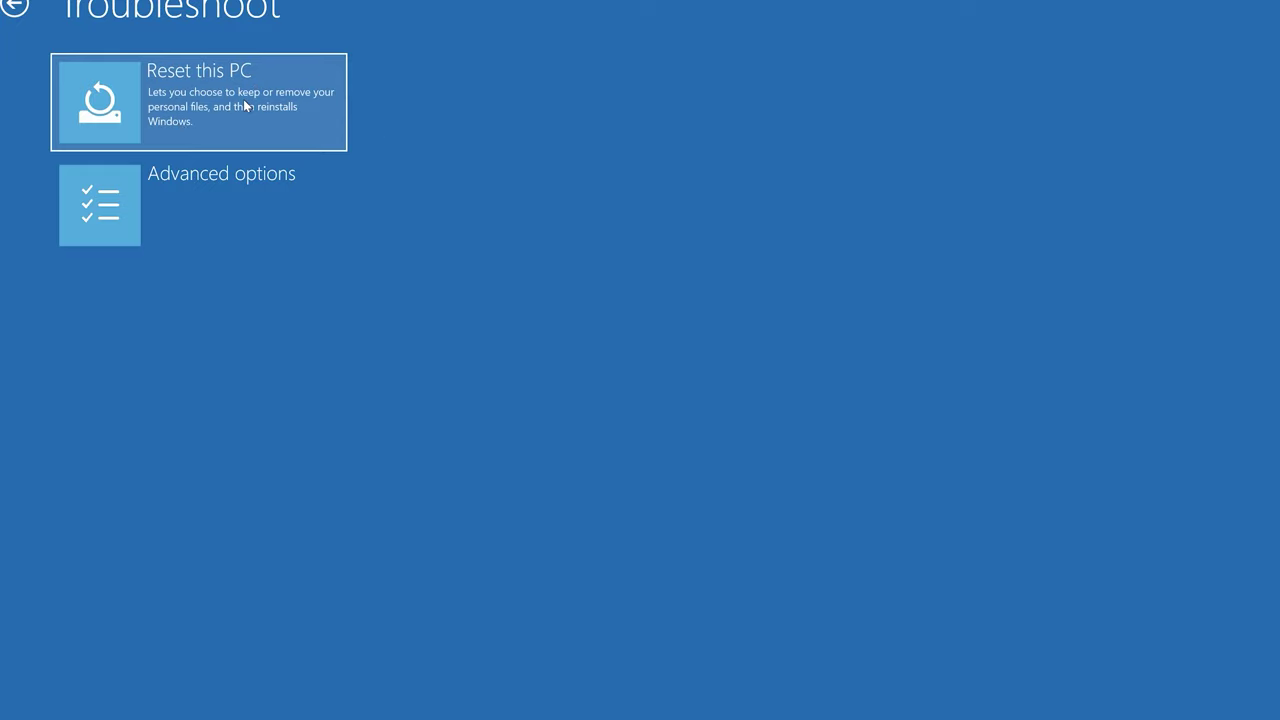
{"action": "left_click", "coordinate": [243, 99]}
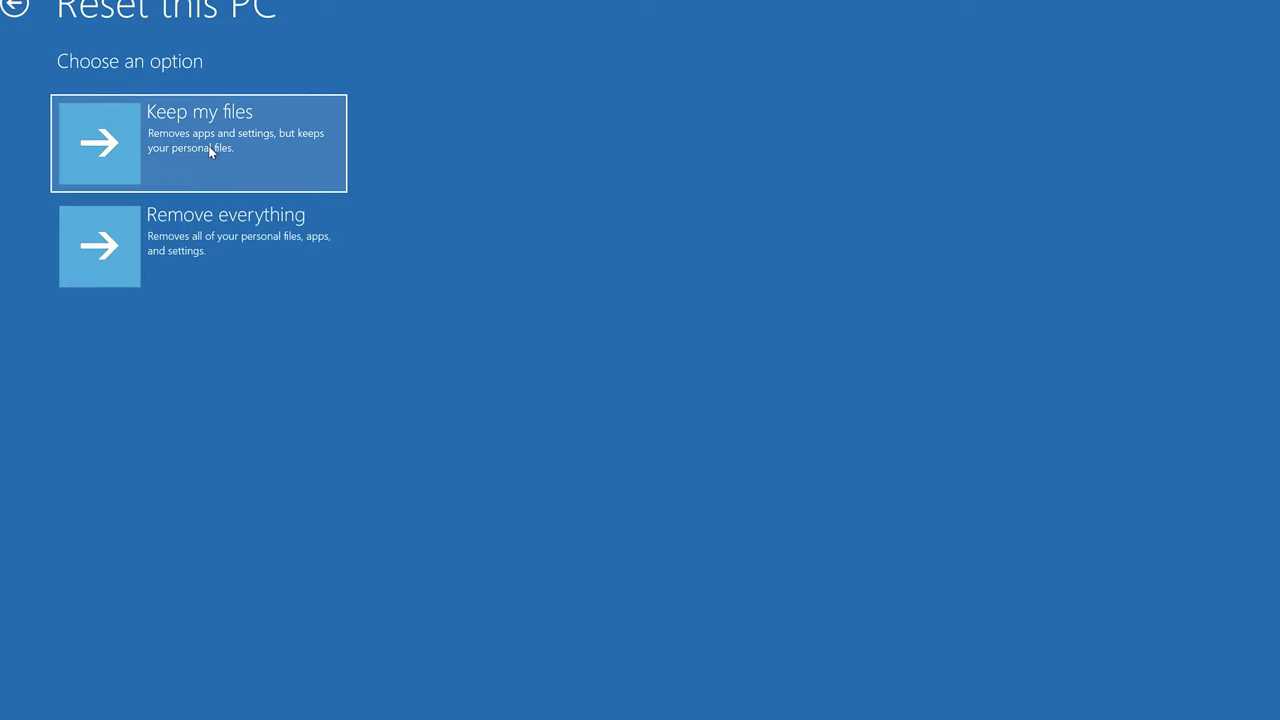
{"action": "left_click", "coordinate": [210, 151]}
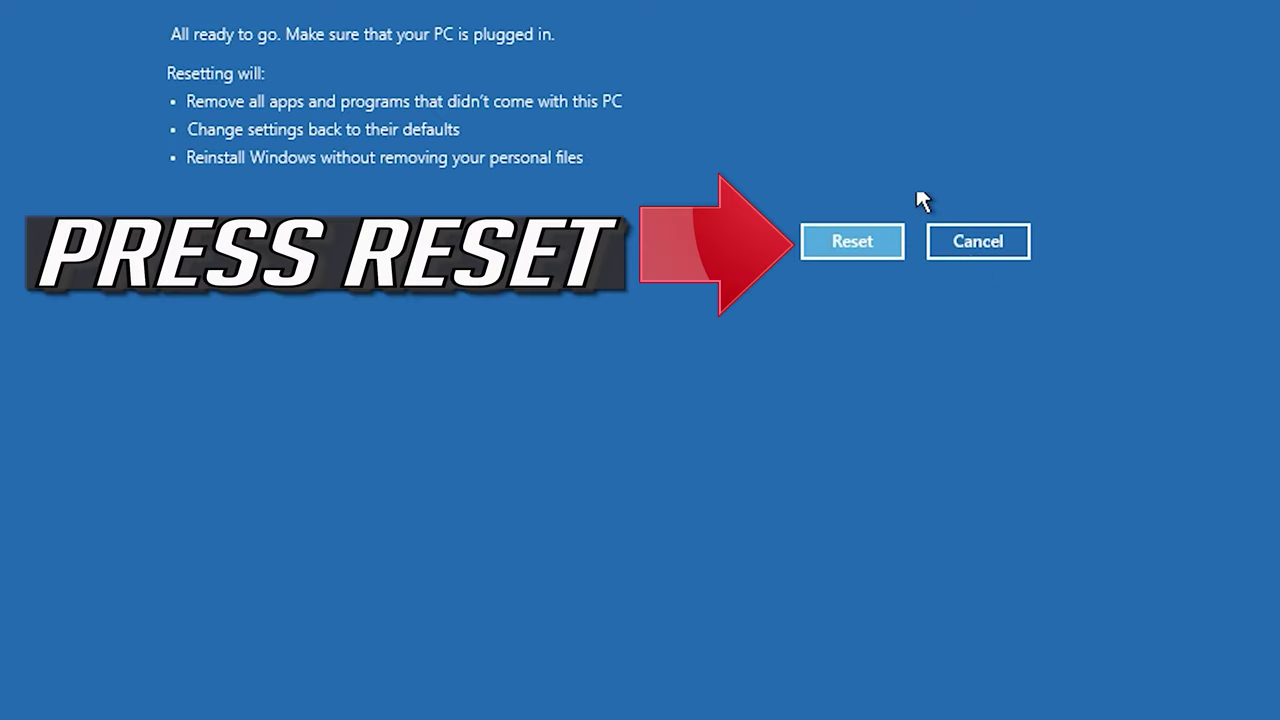
{"action": "left_click", "coordinate": [752, 256]}
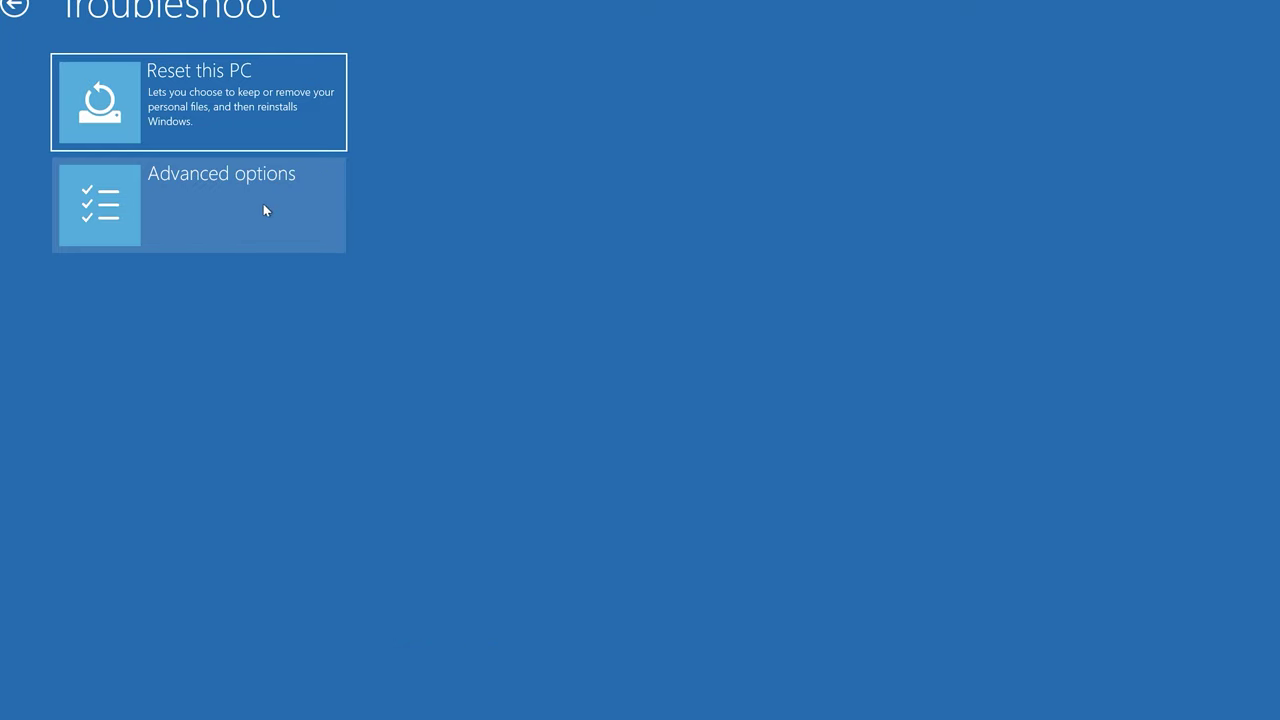
From Advanced options' Command Prompt, run chkdsk /f d: (no problems found), then enter exit
{"action": "left_click", "coordinate": [227, 211]}
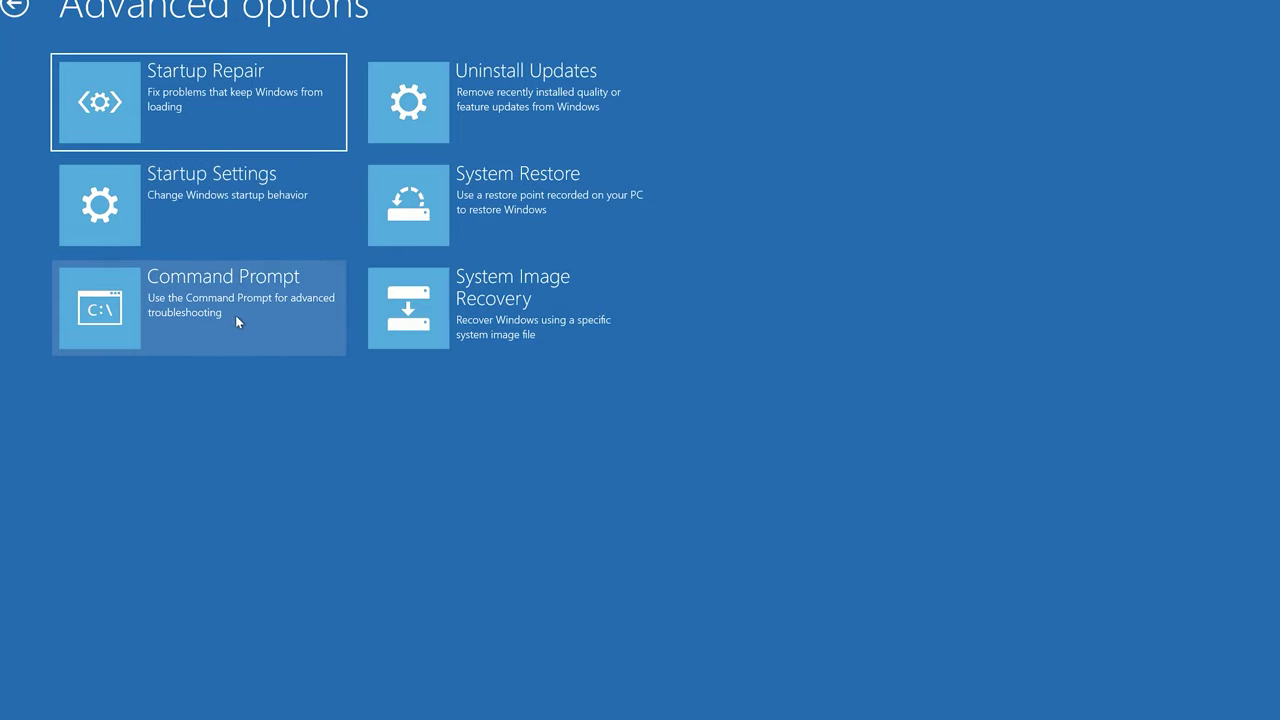
{"action": "left_click", "coordinate": [279, 313]}
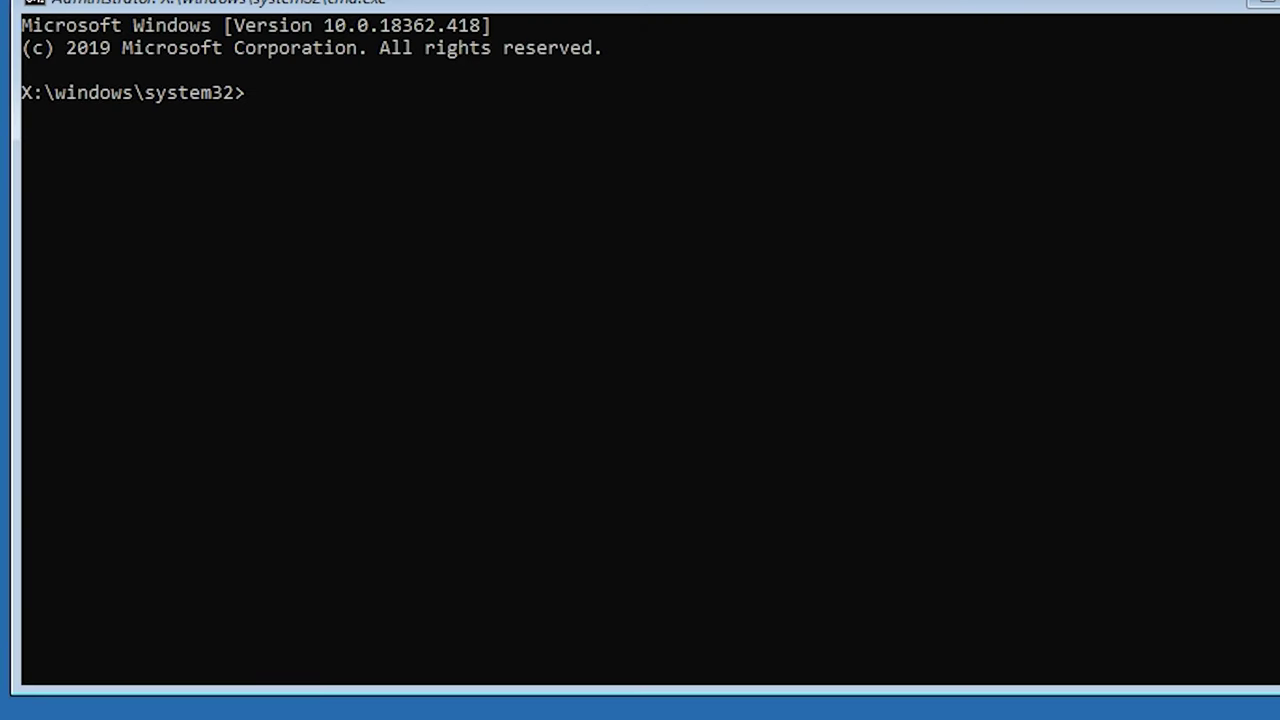
{"action": "type", "text": "chkdsk /f"}
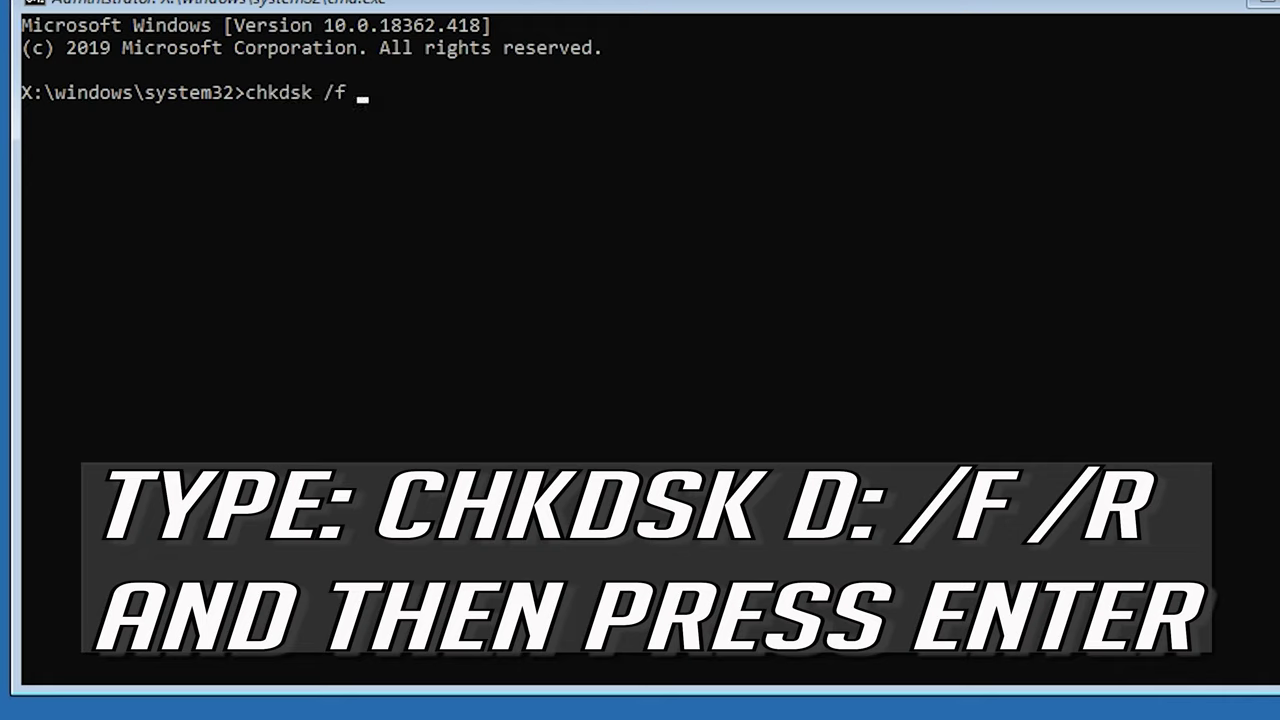
{"action": "type", "text": "d"}
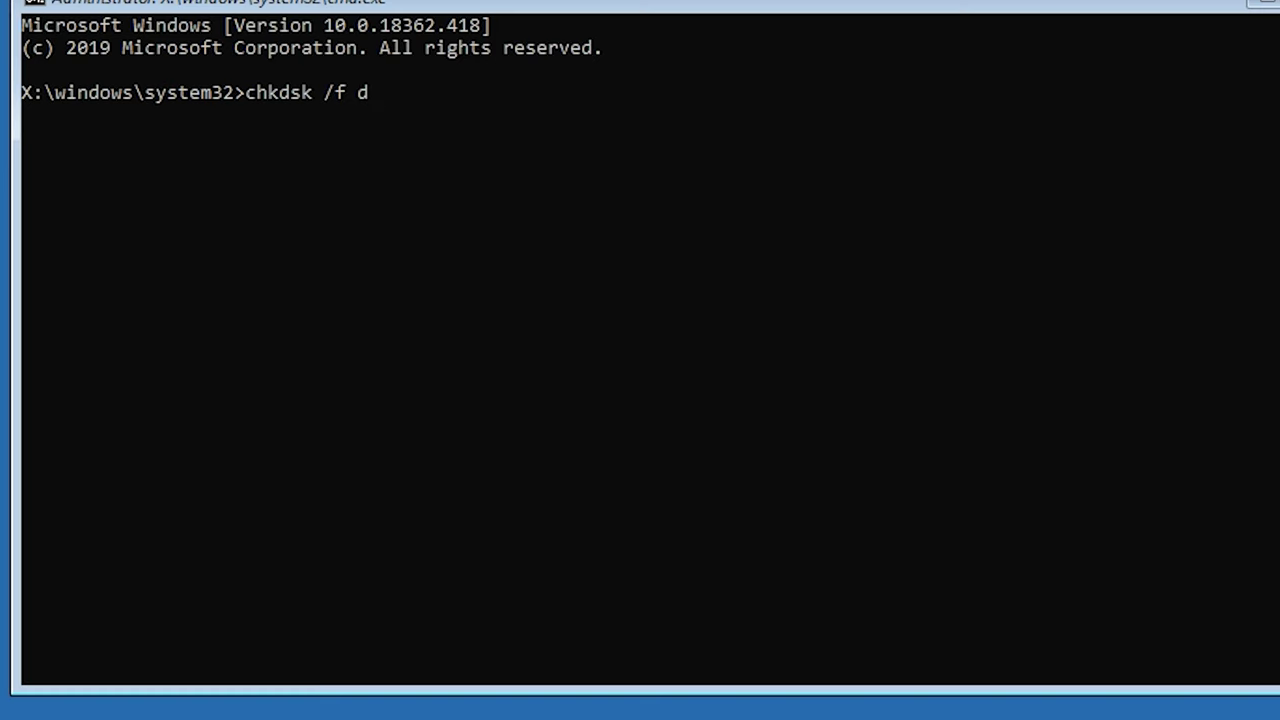
{"action": "type", "text": ":"}
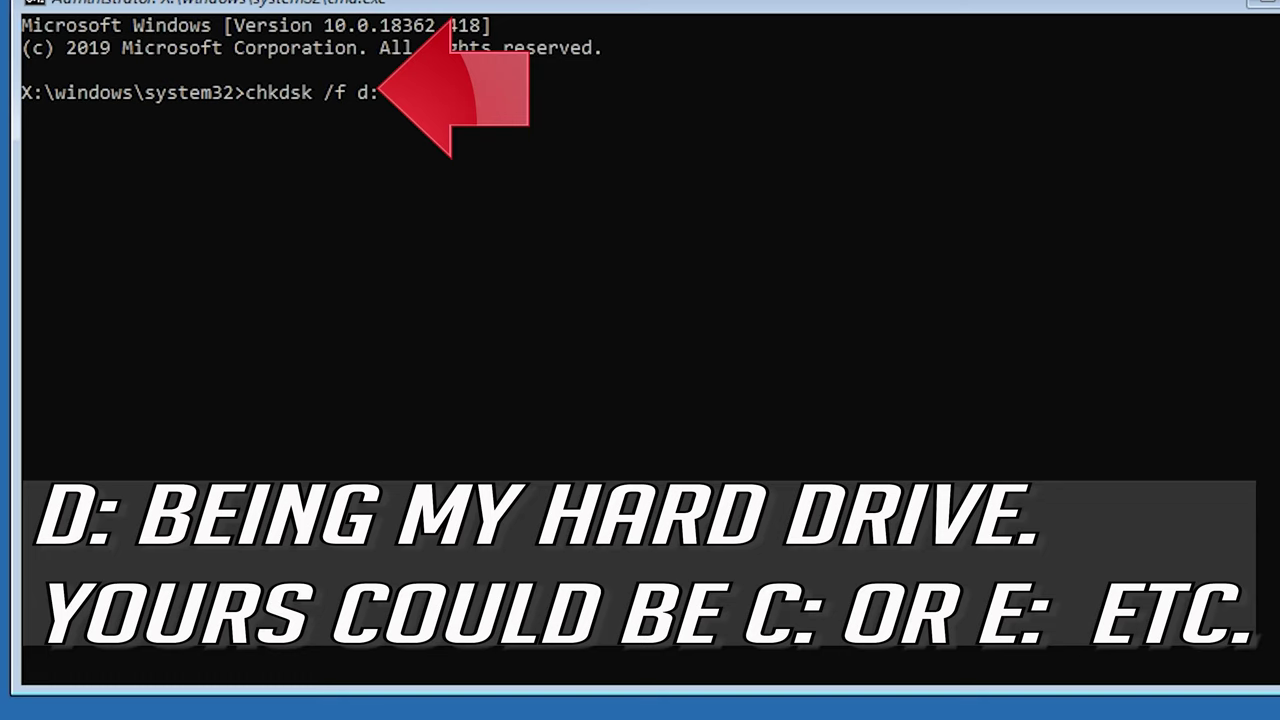
{"action": "key", "text": "Return"}
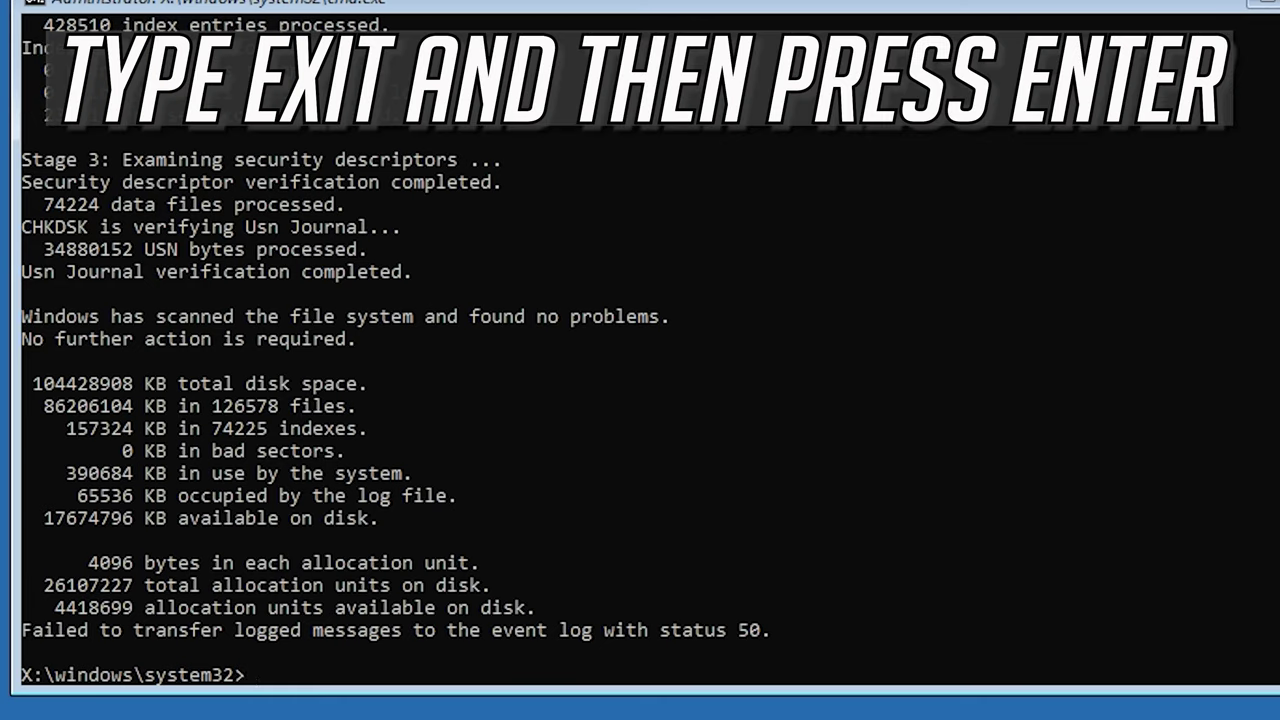
{"action": "type", "text": "exit"}
Submit the exit command to reach the Choose an option screen with Continue to Windows 10
{"action": "key", "text": "Return"}
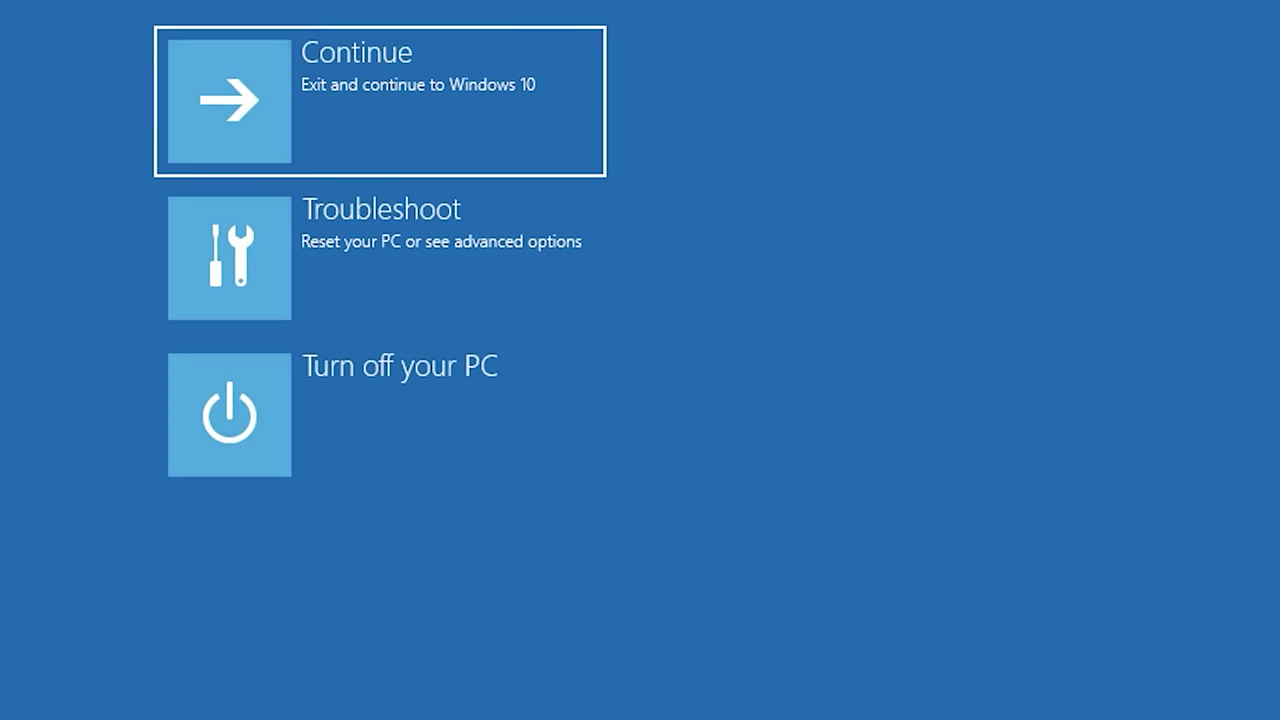